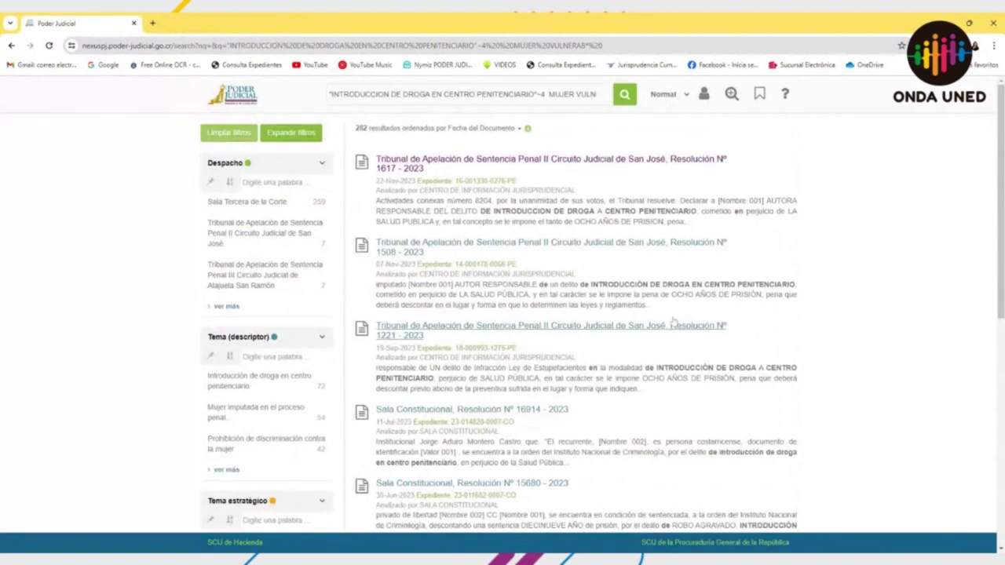
Step: Return to the Nexus PJ home page with the jurisprudence search box empty
click(552, 94)
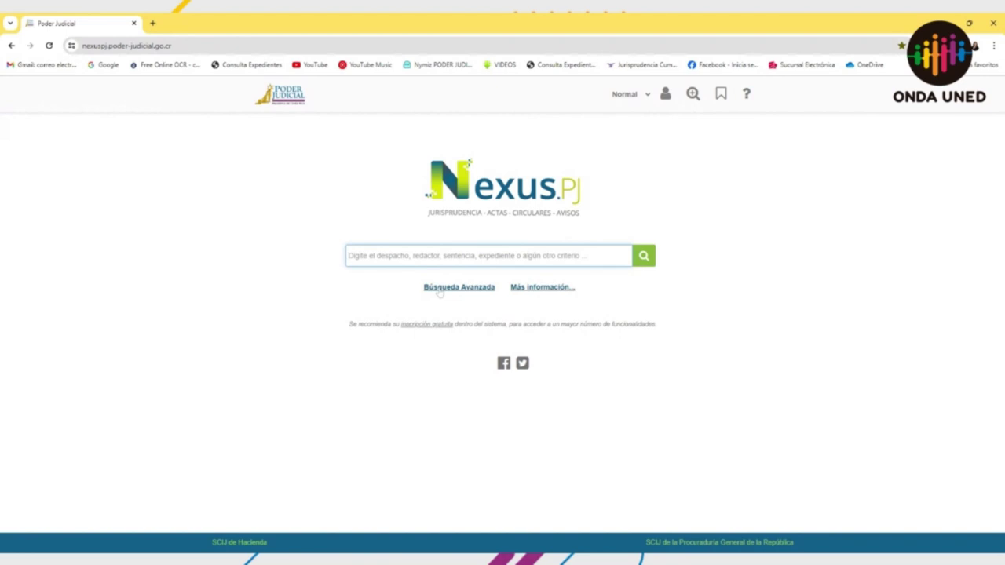
Step: Open Búsqueda Avanzada and scroll through its empty criteria fields, then back to the top
click(439, 289)
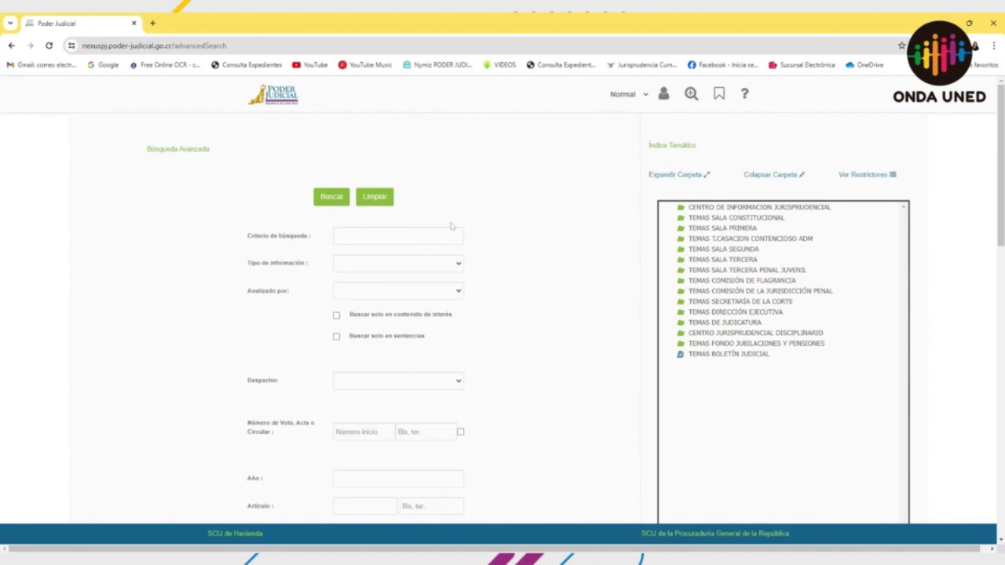
scroll(452, 226, down, 3)
scroll(452, 226, down, 7)
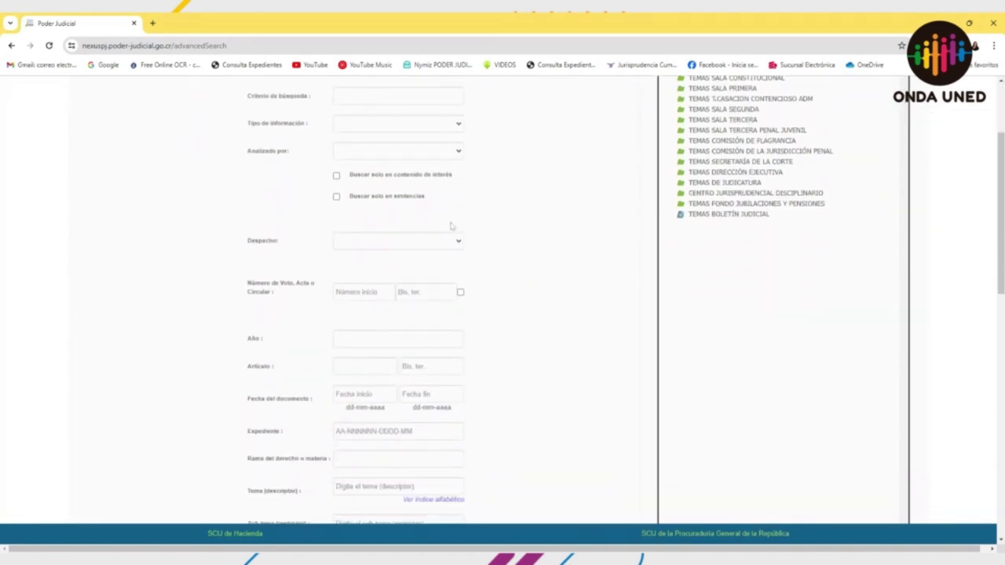
scroll(452, 226, down, 9)
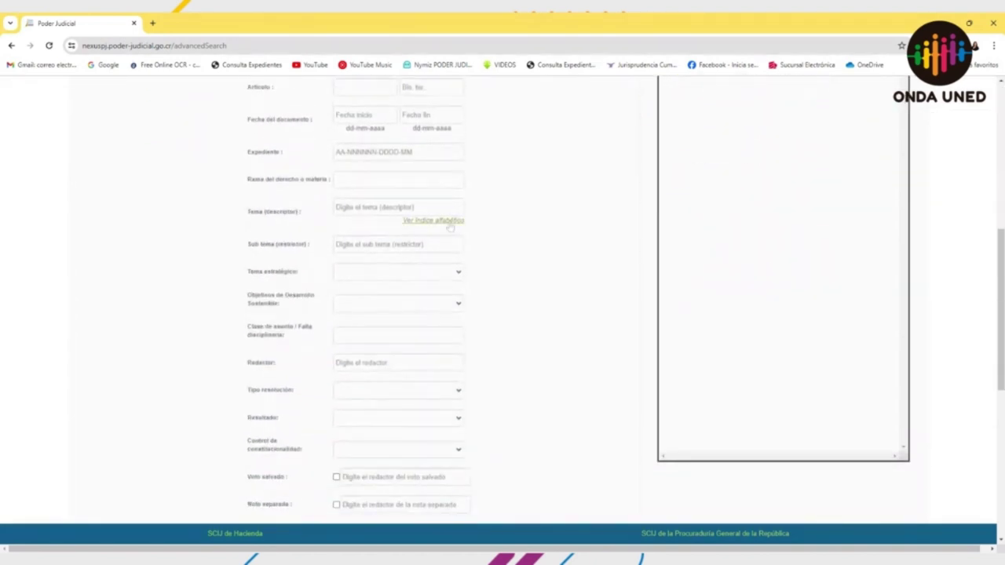
scroll(453, 226, down, 4)
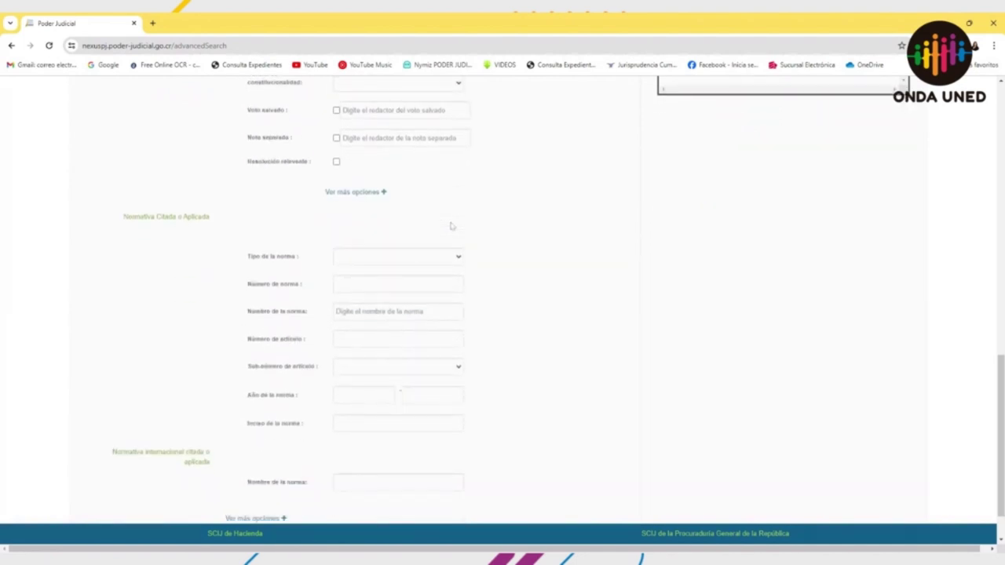
scroll(452, 226, up, 4)
scroll(453, 226, up, 15)
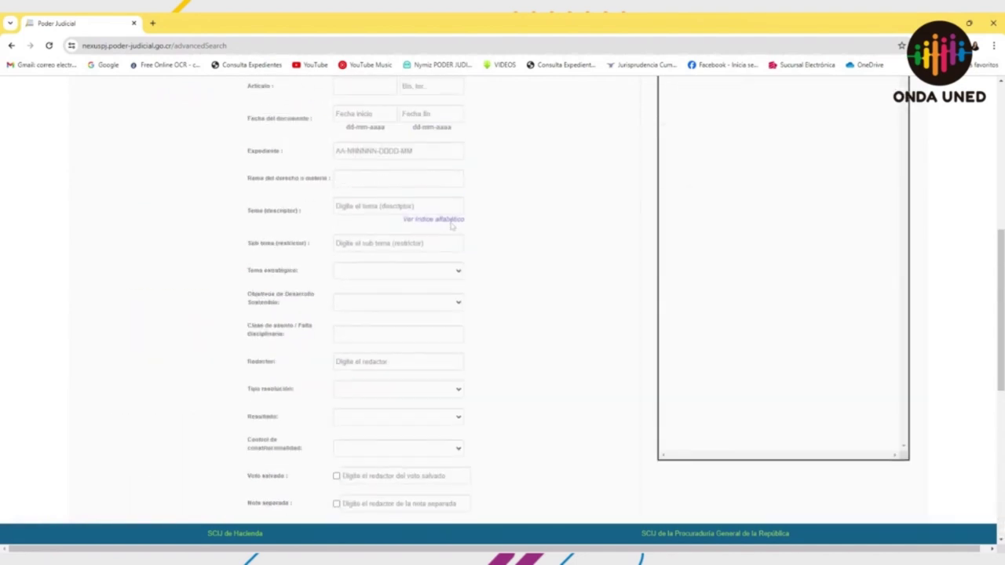
scroll(452, 226, up, 3)
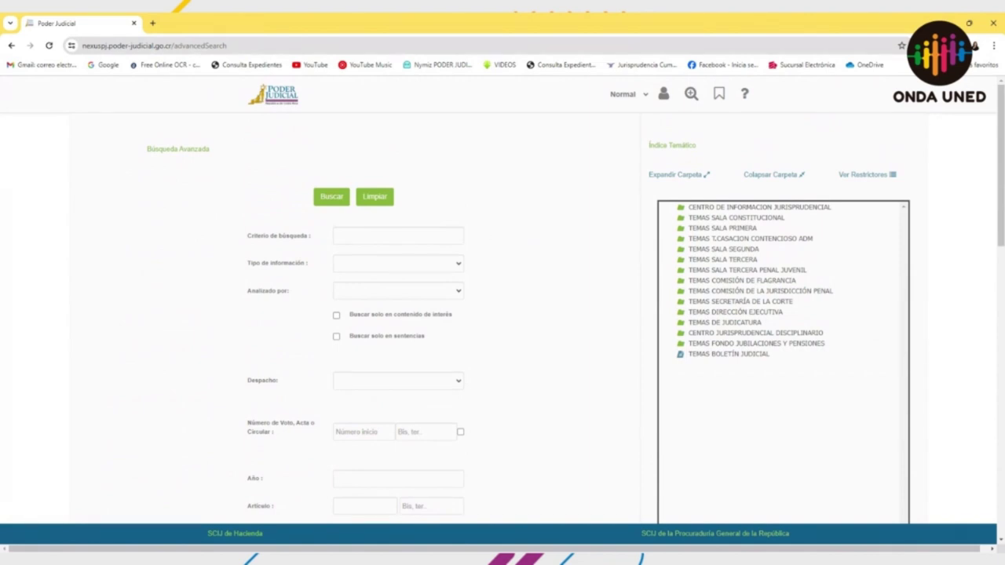
Step: Search Criterio de búsqueda for "introducción de droga en centro penitenciario" mujer vulnerab*, getting 110 results
click(398, 235)
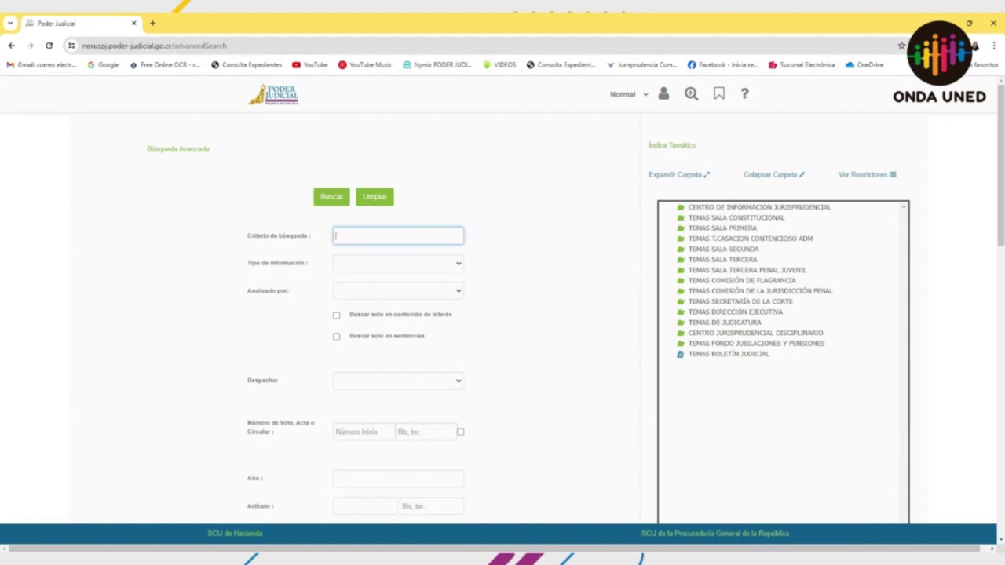
key(ctrl+v)
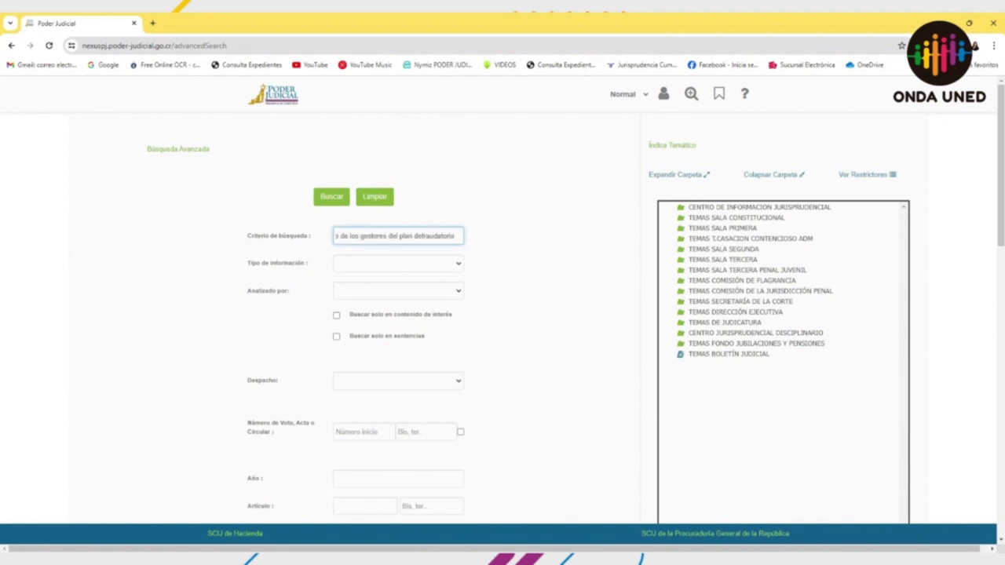
key(ctrl+a)
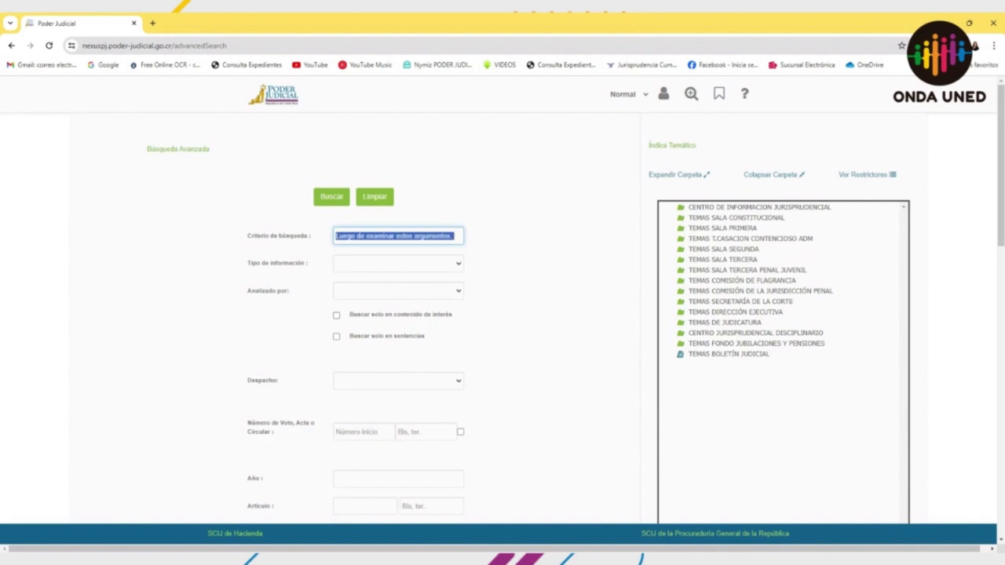
key(BackSpace)
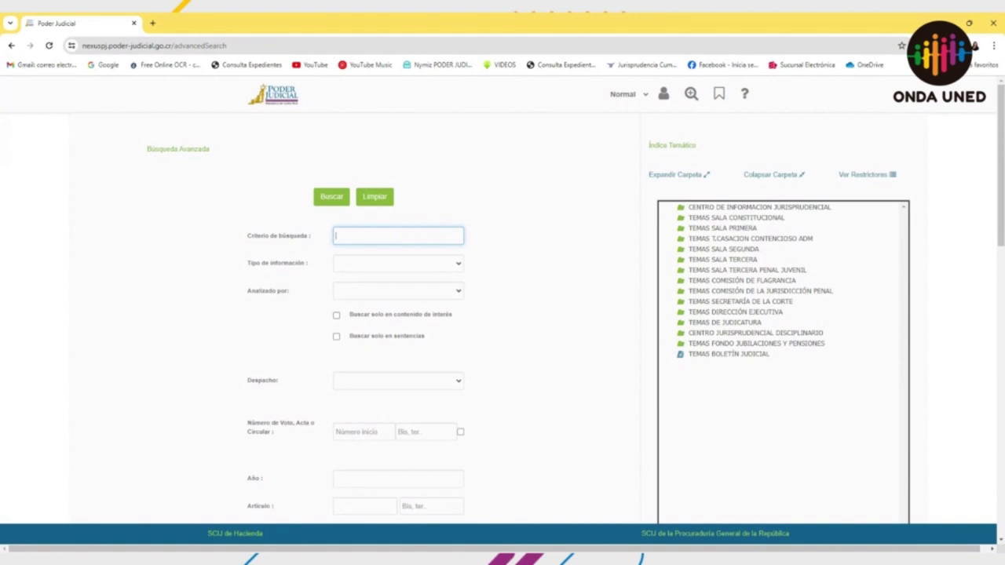
key(alt+Tab)
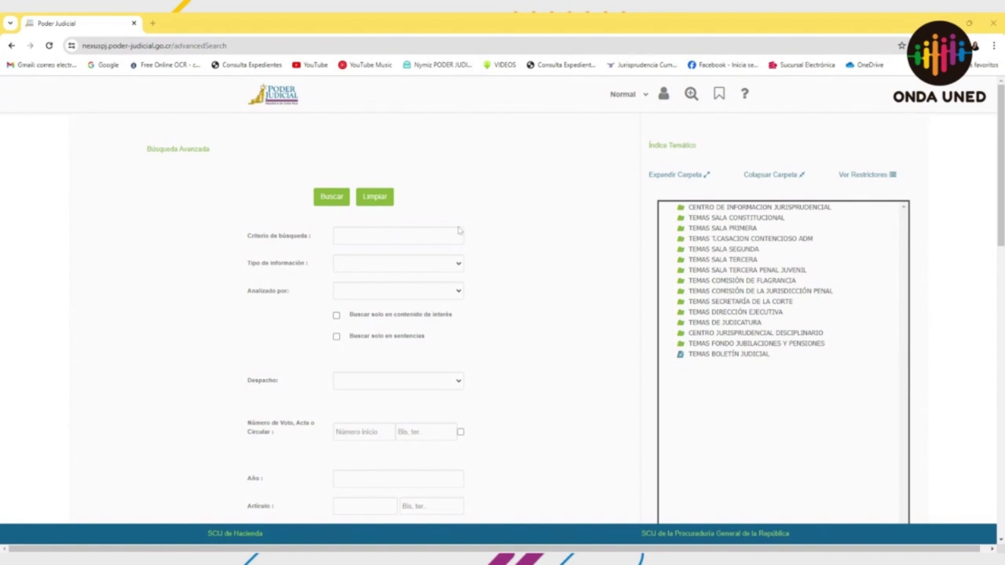
click(345, 235)
key(ctrl+v)
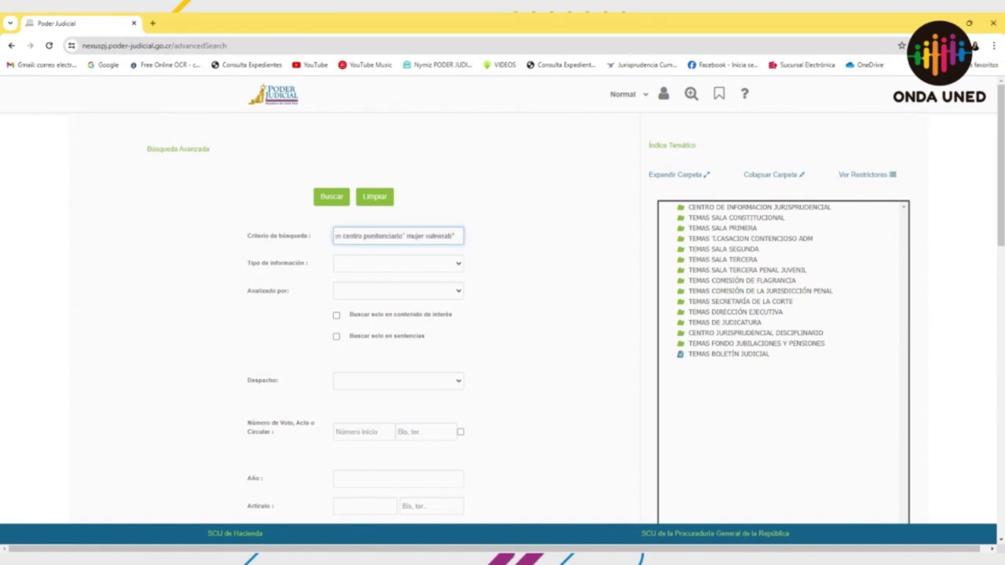
click(336, 199)
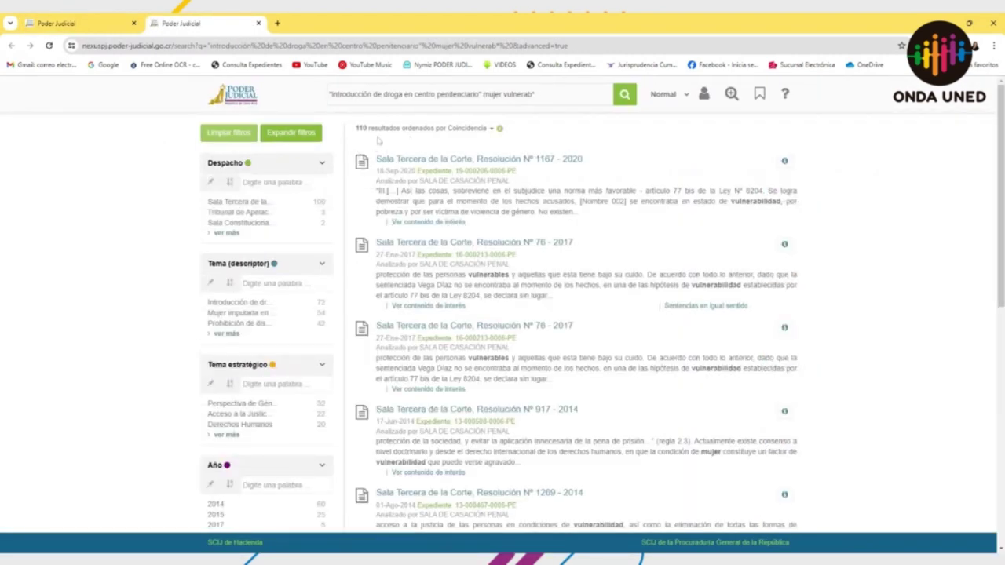
Step: Close the results tab, empty the form with Limpiar, and scroll down to Expediente
click(259, 24)
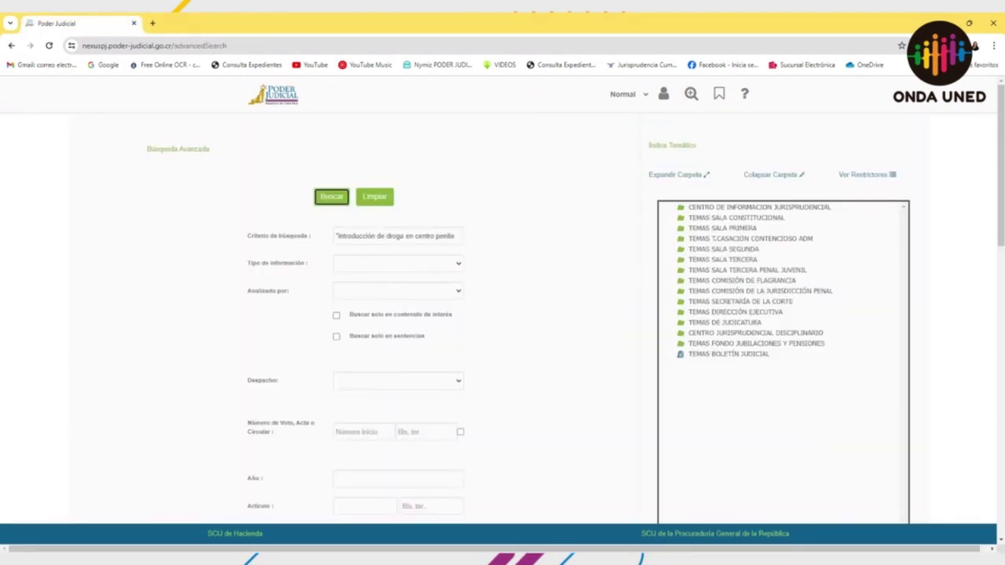
click(382, 201)
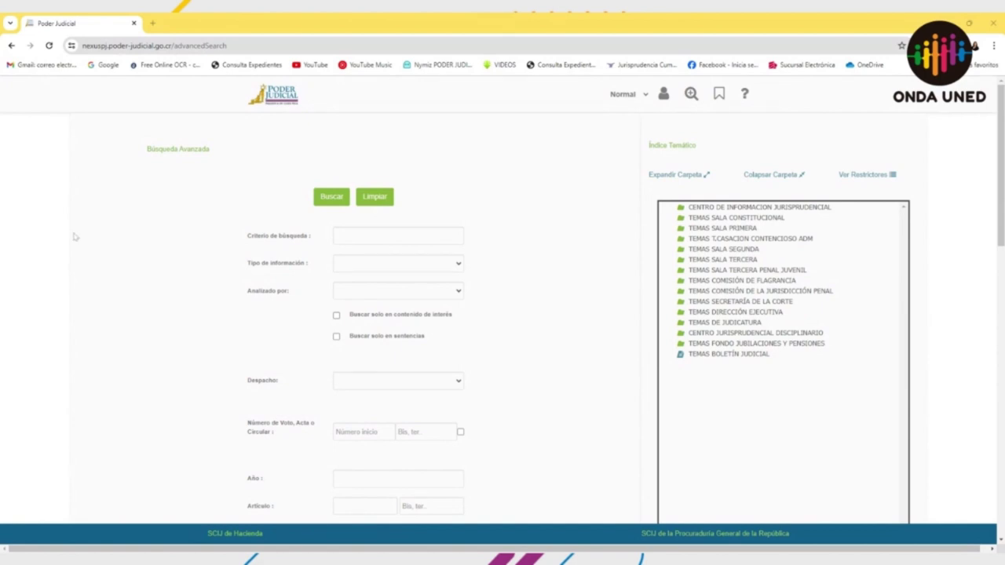
scroll(392, 368, down, 2)
scroll(395, 367, down, 1)
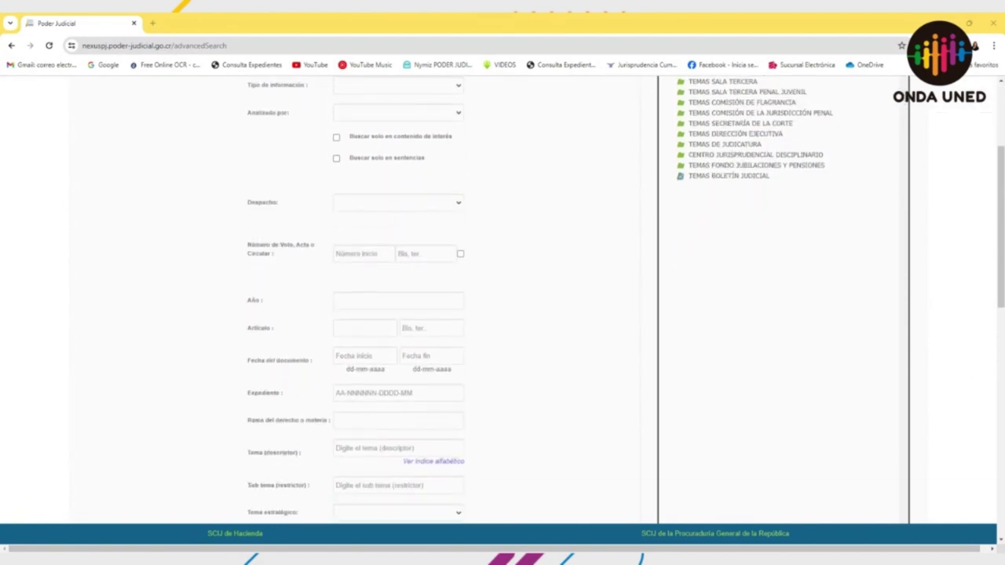
click(395, 367)
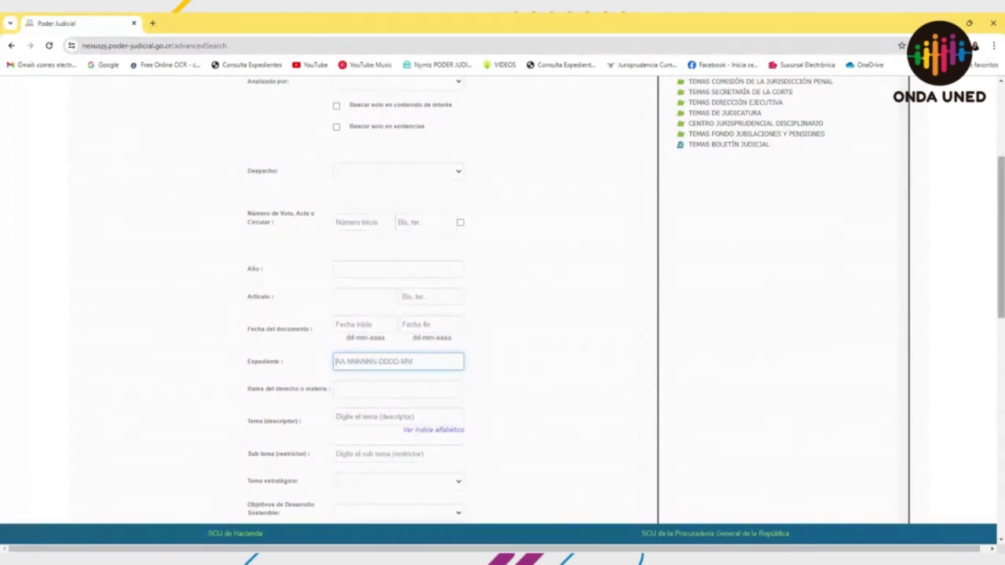
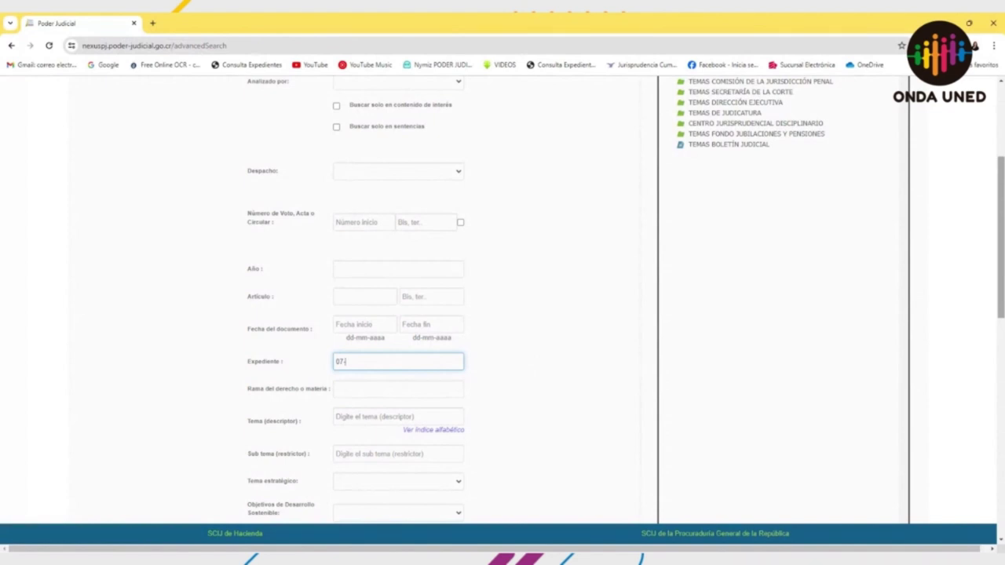
key(Delete)
key(Delete)
key(Delete)
key(Return)
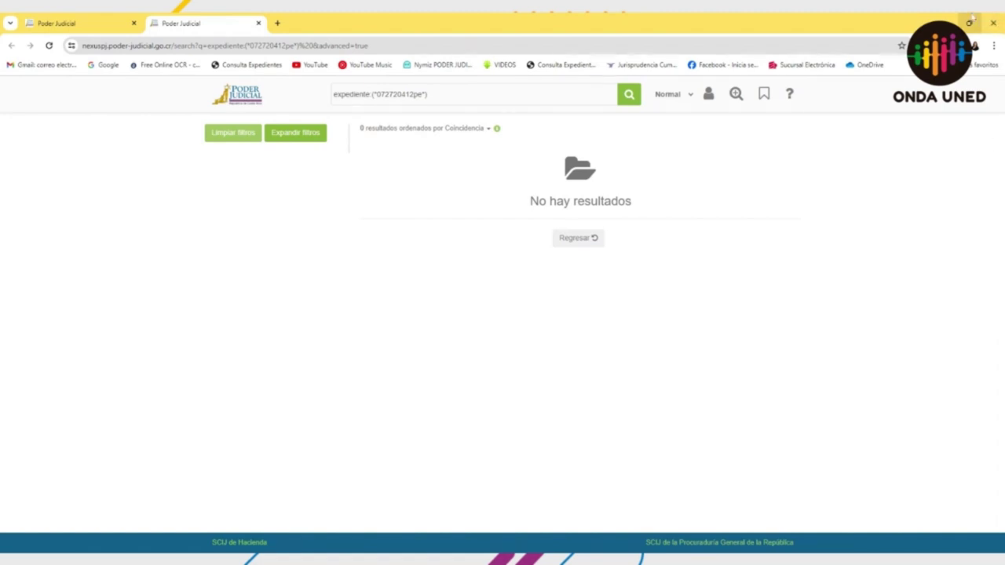
click(259, 23)
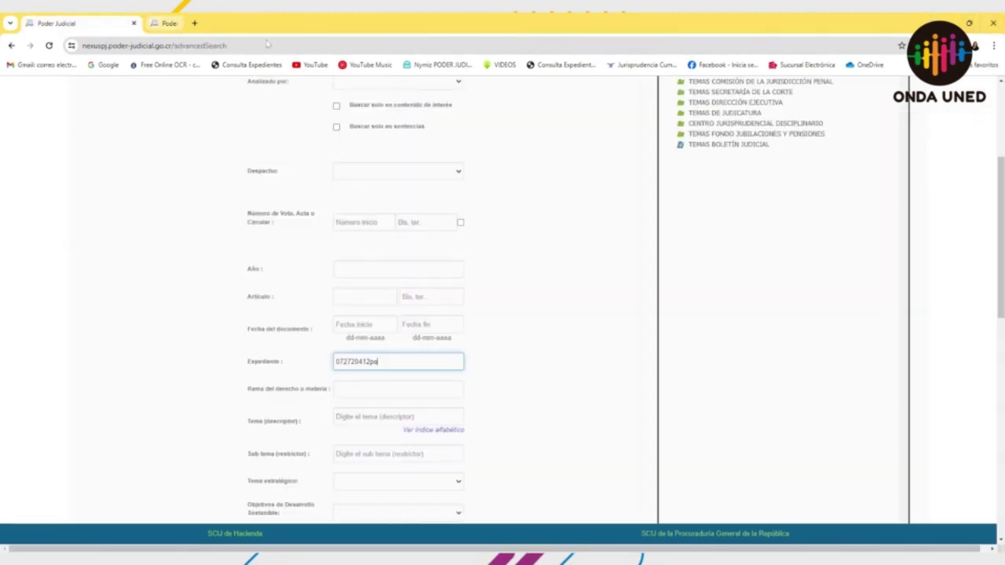
key(Home)
key(Right)
key(Right)
text(-000)
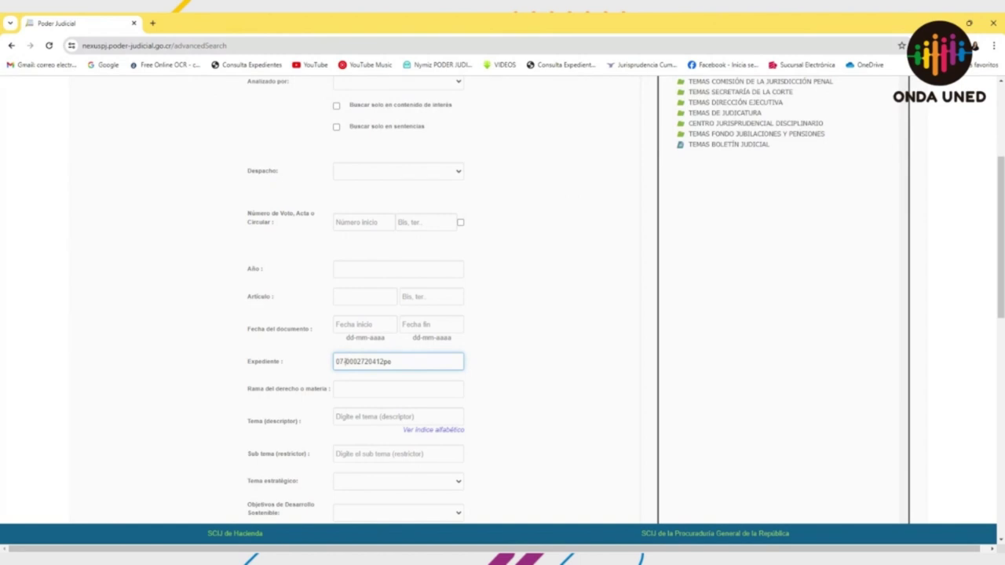
key(BackSpace)
key(Return)
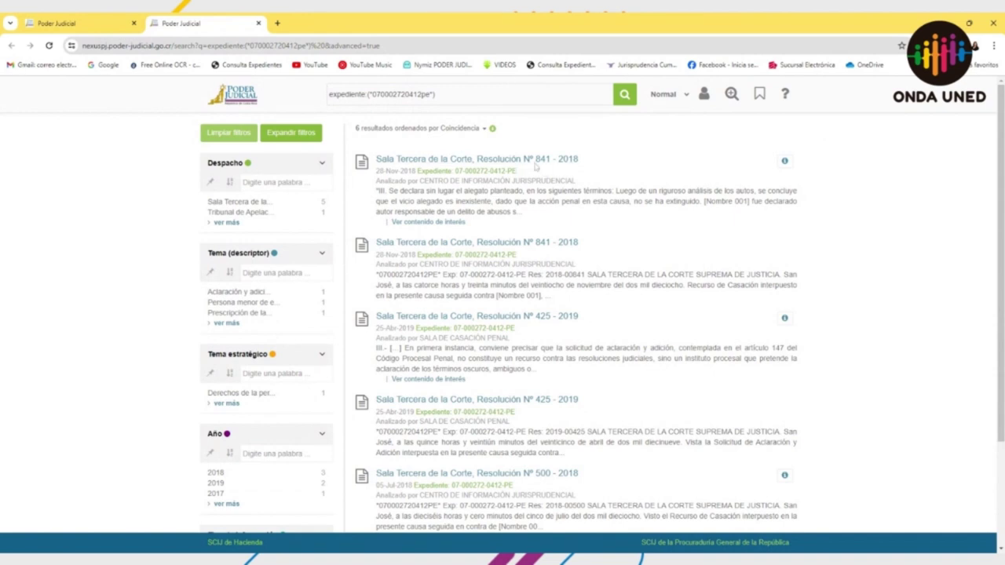
Step: Sort the case results by document date with the oldest ruling first
click(482, 130)
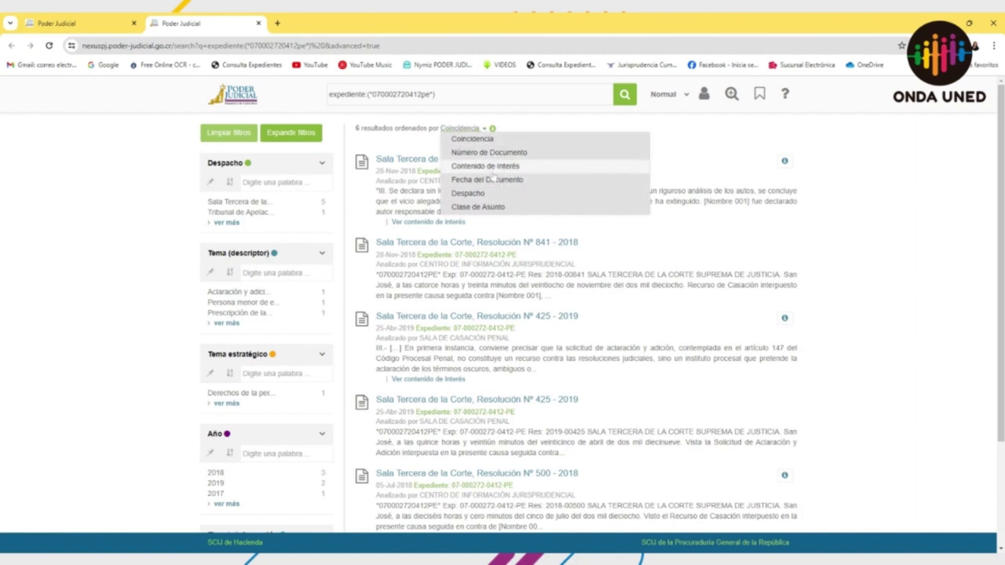
click(492, 180)
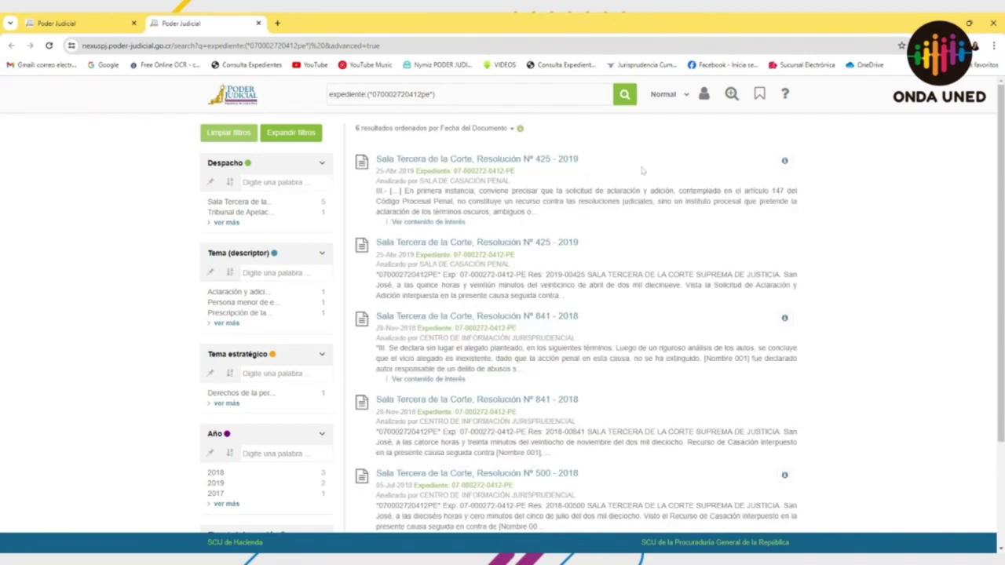
click(519, 128)
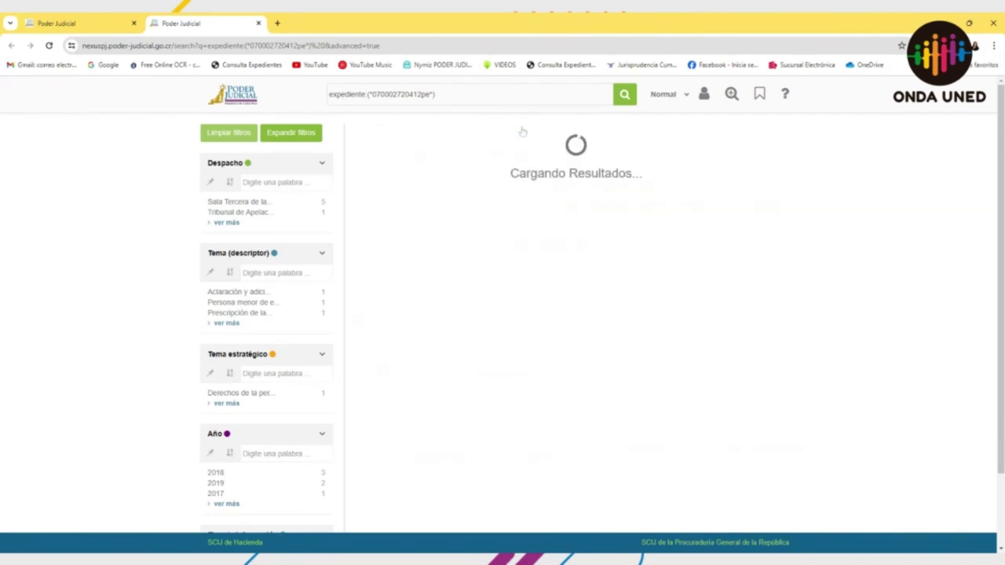
click(519, 129)
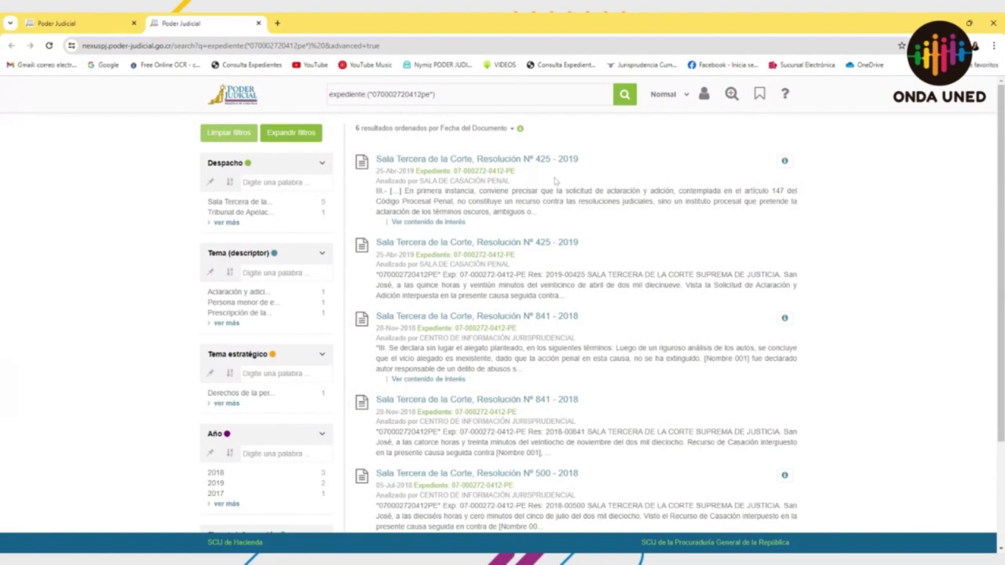
click(520, 129)
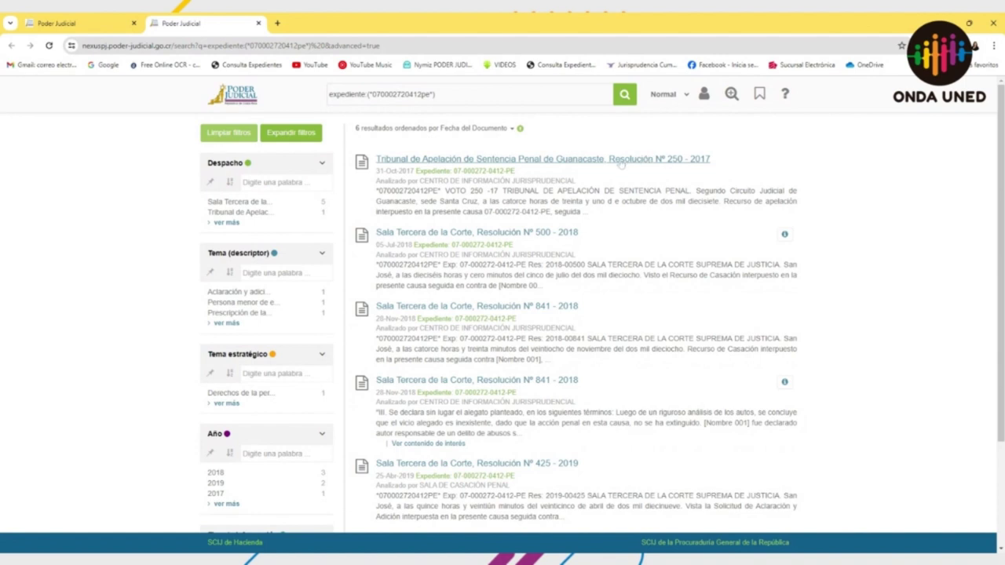
Step: Review the sorted rulings, then go back to the empty Búsqueda Avanzada form
scroll(591, 177, down, 1)
scroll(577, 306, down, 1)
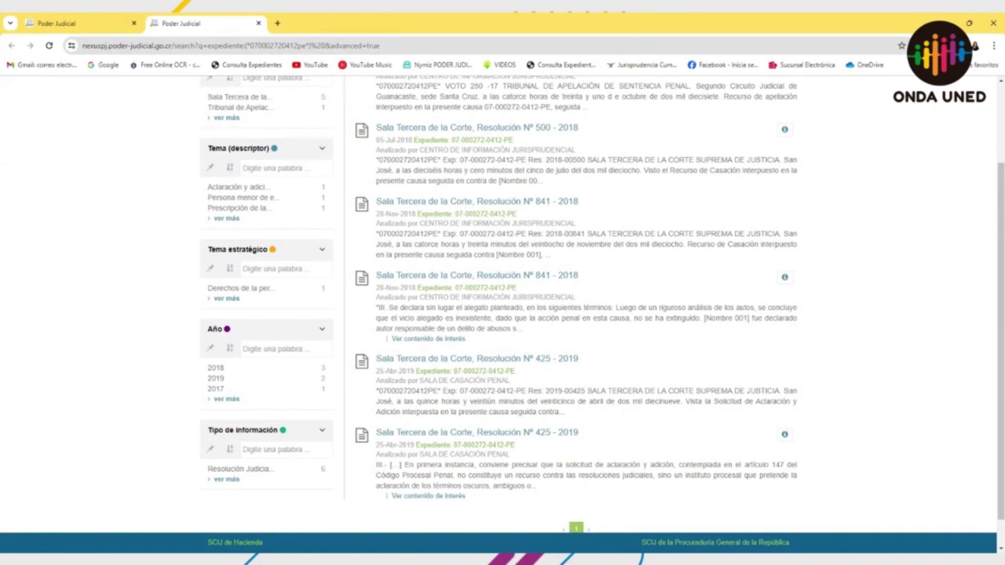
scroll(590, 398, up, 3)
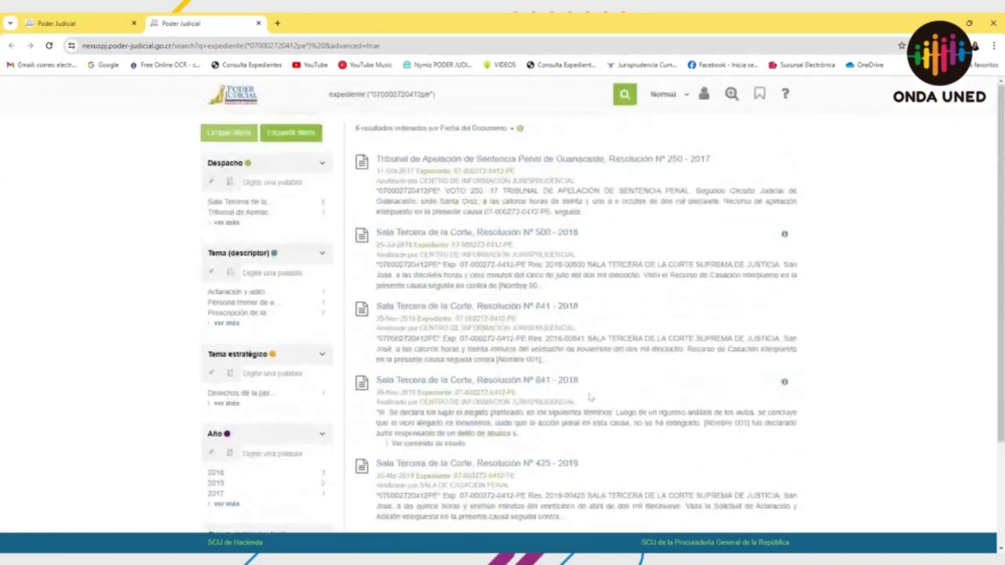
scroll(589, 396, down, 3)
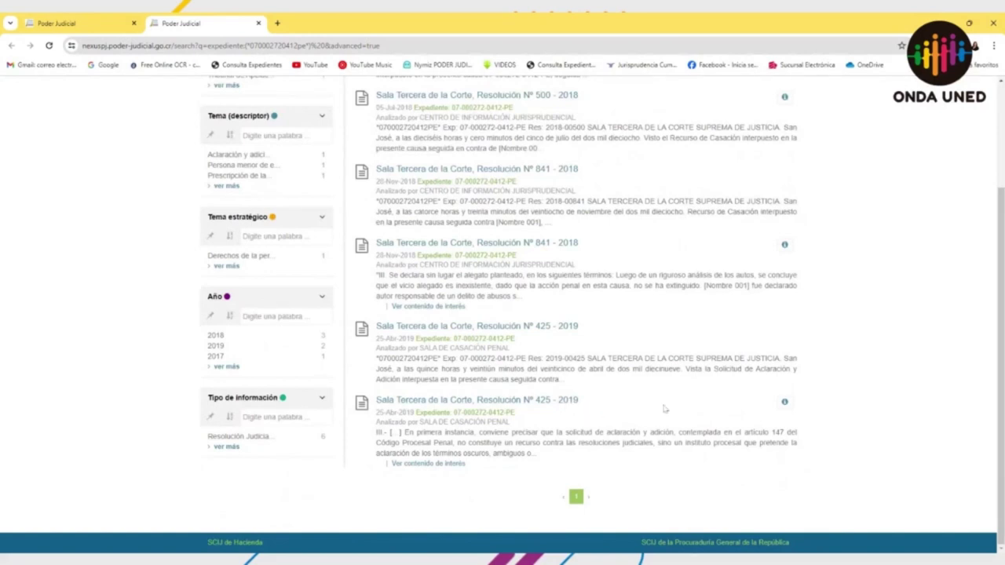
scroll(663, 400, up, 2)
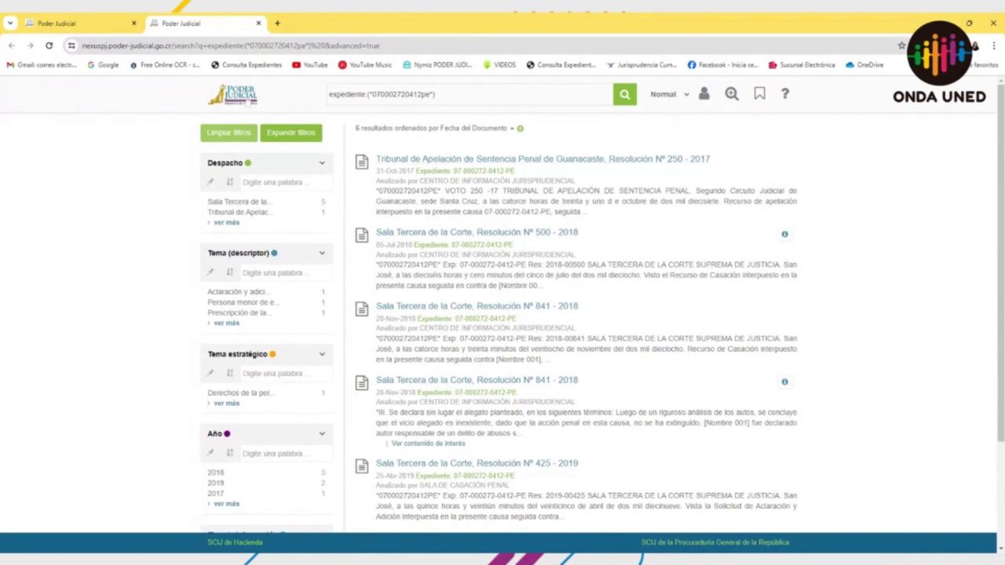
click(232, 94)
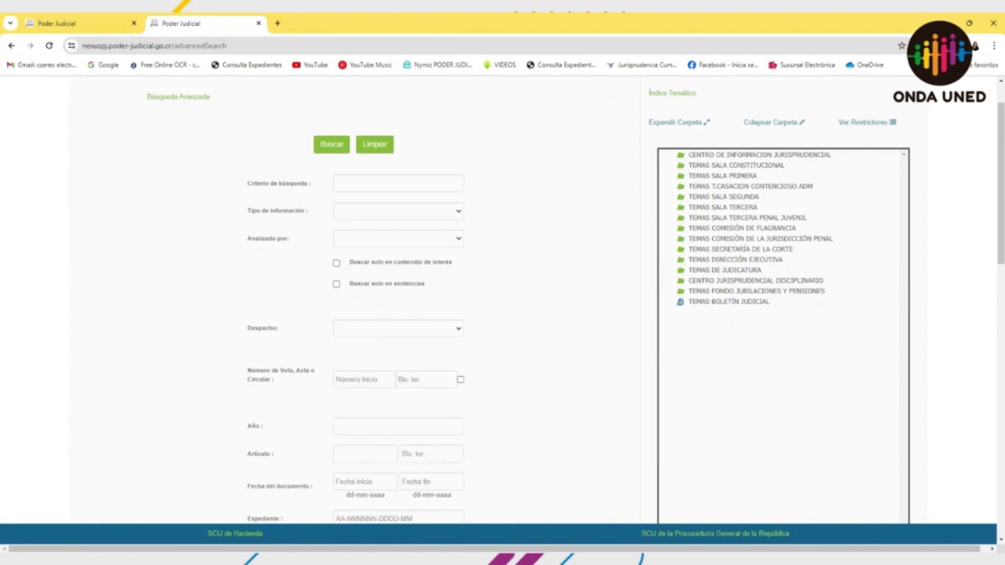
Step: Search Número de Voto, Acta o Circular for 523, review the 501 results, and close that tab
scroll(548, 308, down, 2)
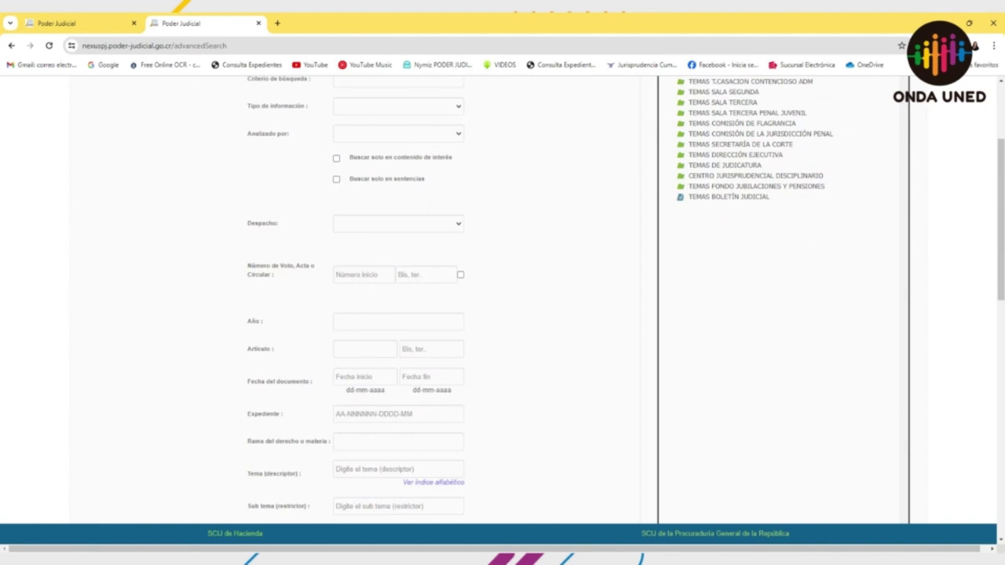
scroll(443, 173, up, 1)
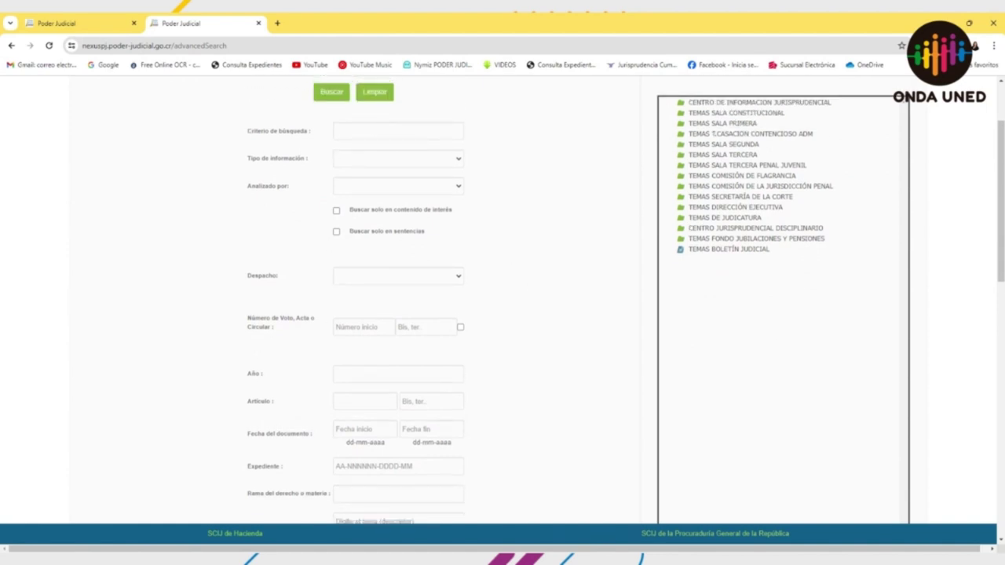
scroll(367, 321, up, 2)
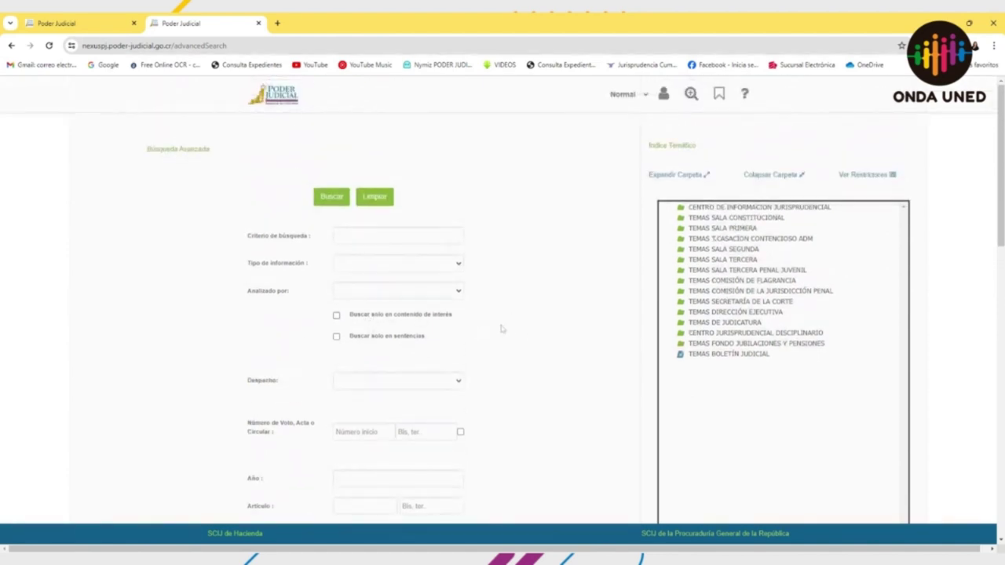
scroll(529, 325, down, 1)
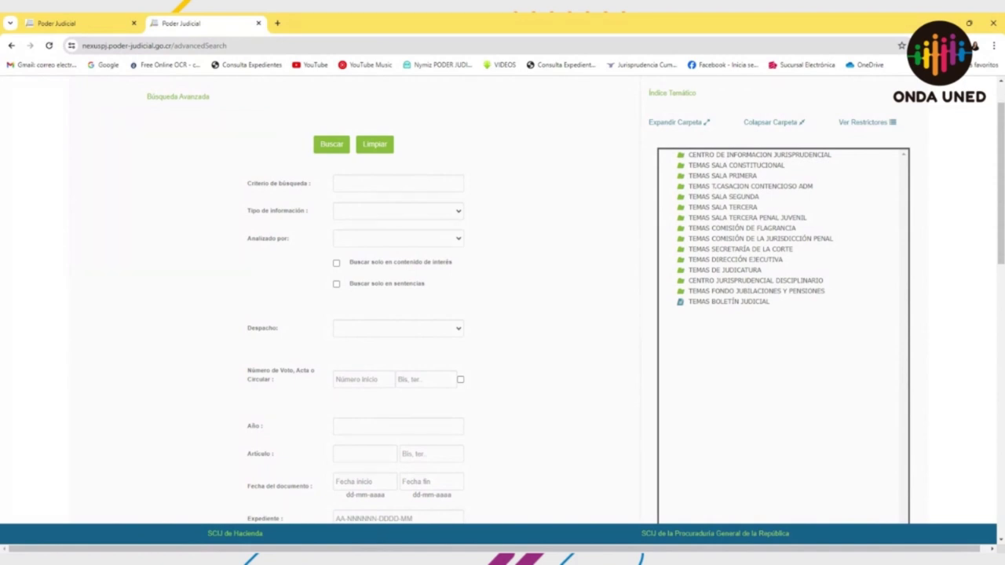
scroll(369, 298, down, 3)
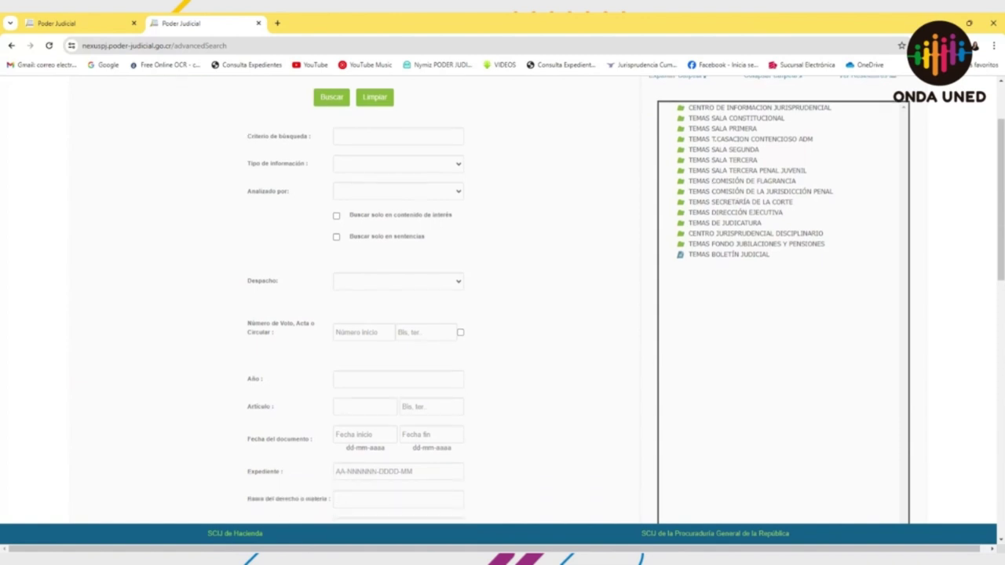
click(364, 274)
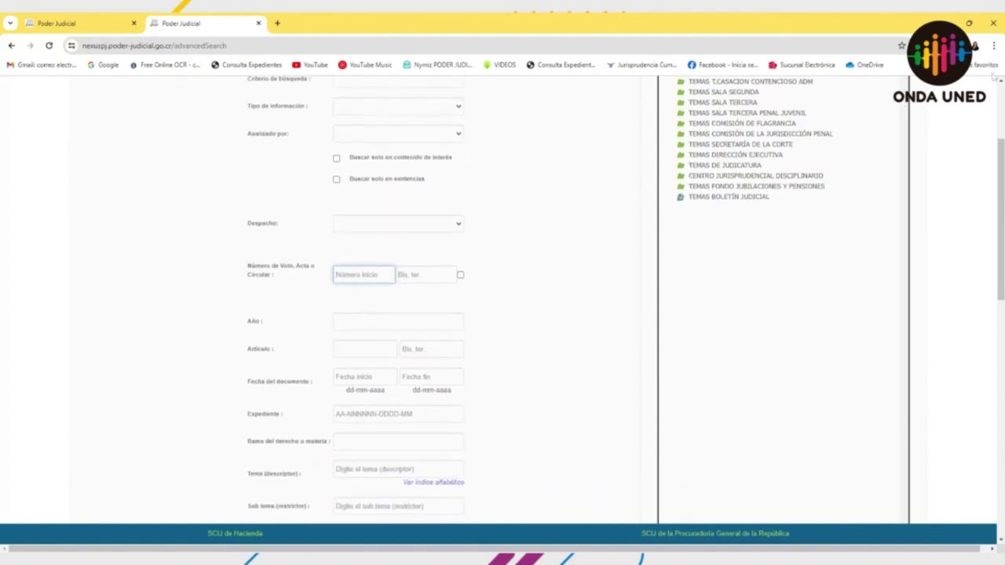
text(523)
key(Return)
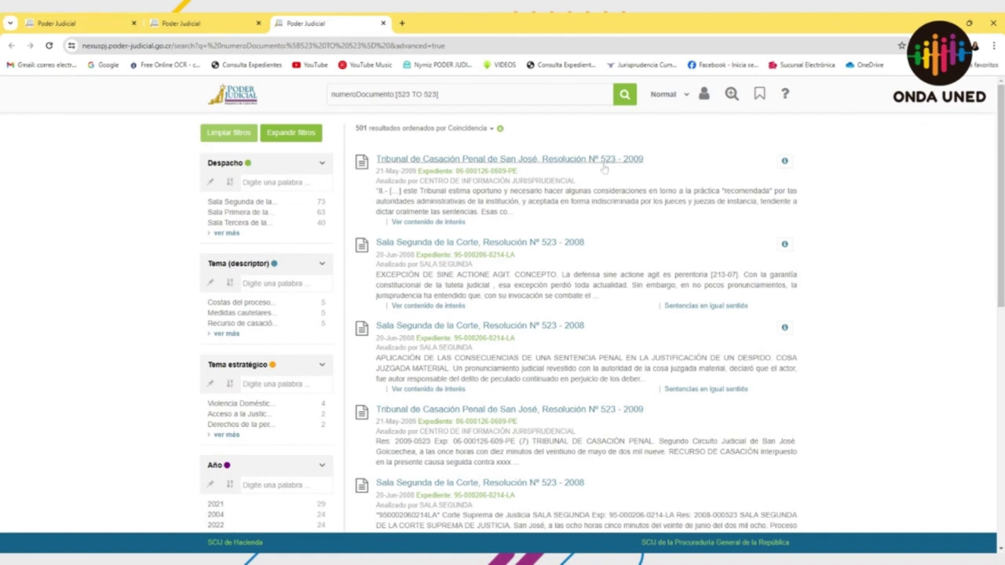
click(383, 24)
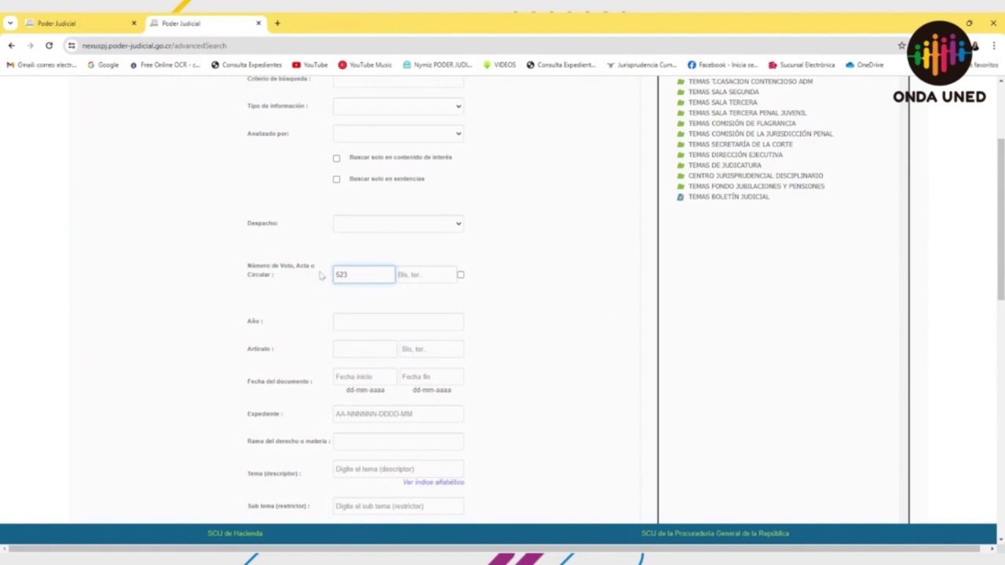
Step: Add Año 2023 to voto 523, expand the Despacho filter on the 24 results, then close the tab
key(shift+Left)
click(363, 296)
click(348, 274)
click(404, 322)
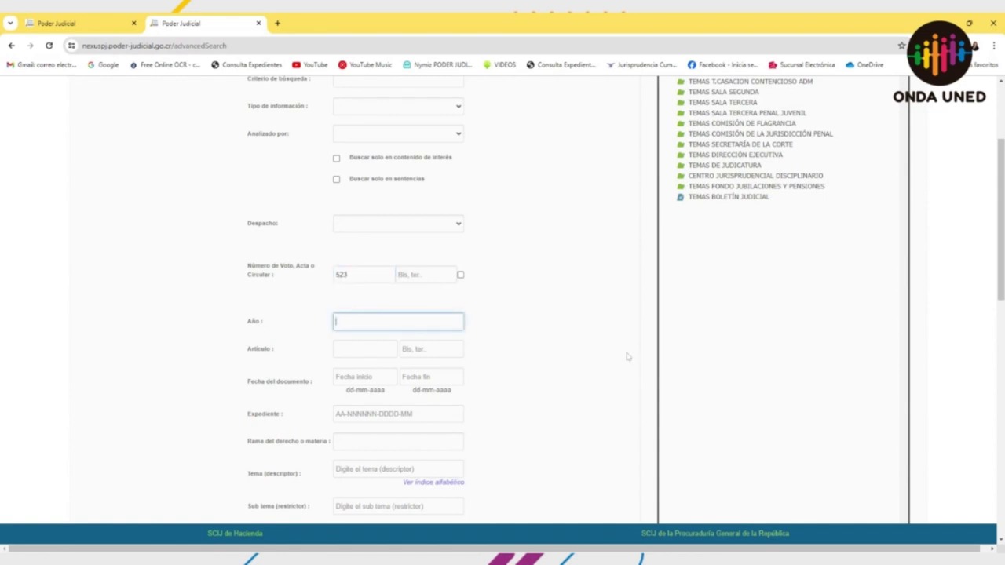
text(2023)
key(Return)
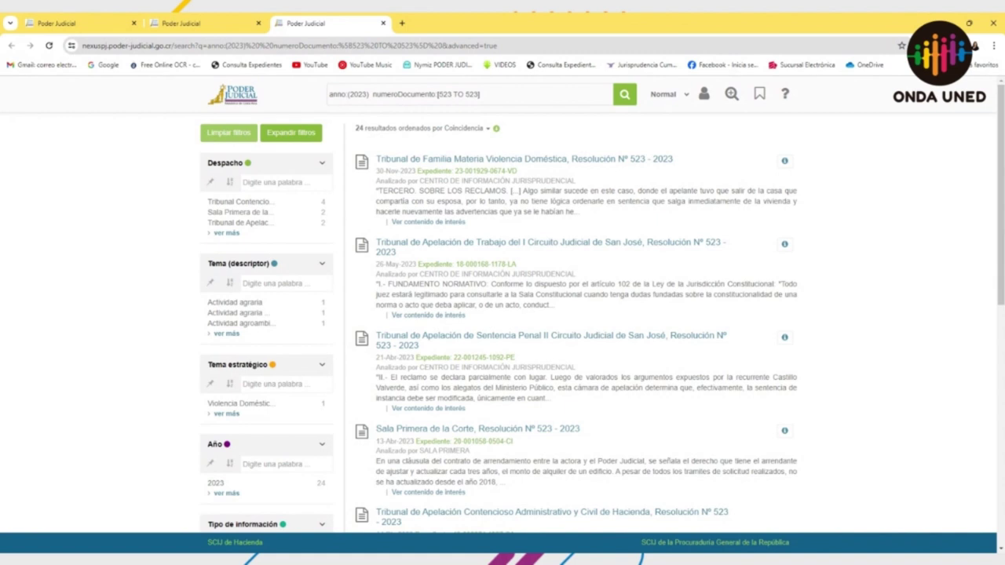
click(226, 233)
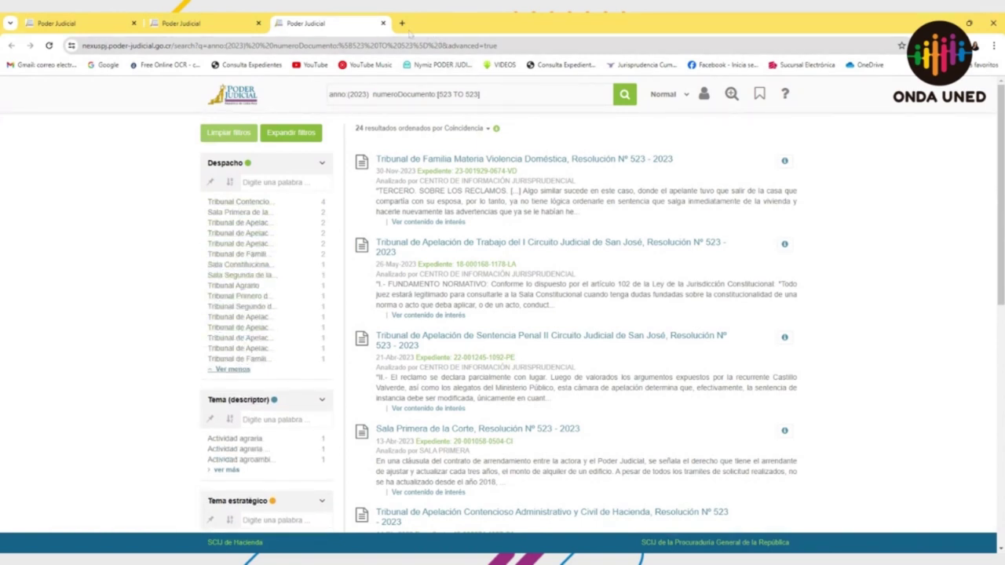
click(383, 23)
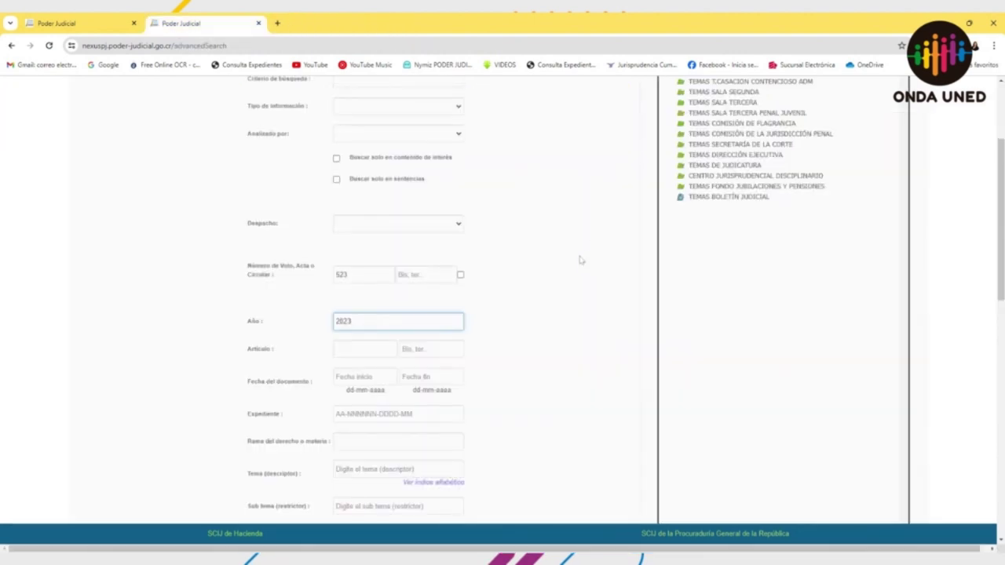
Step: Clear the form and set Despacho to the Tribunal de Apelación de Sentencia Penal II Circuito Judicial de San José
scroll(580, 258, up, 1)
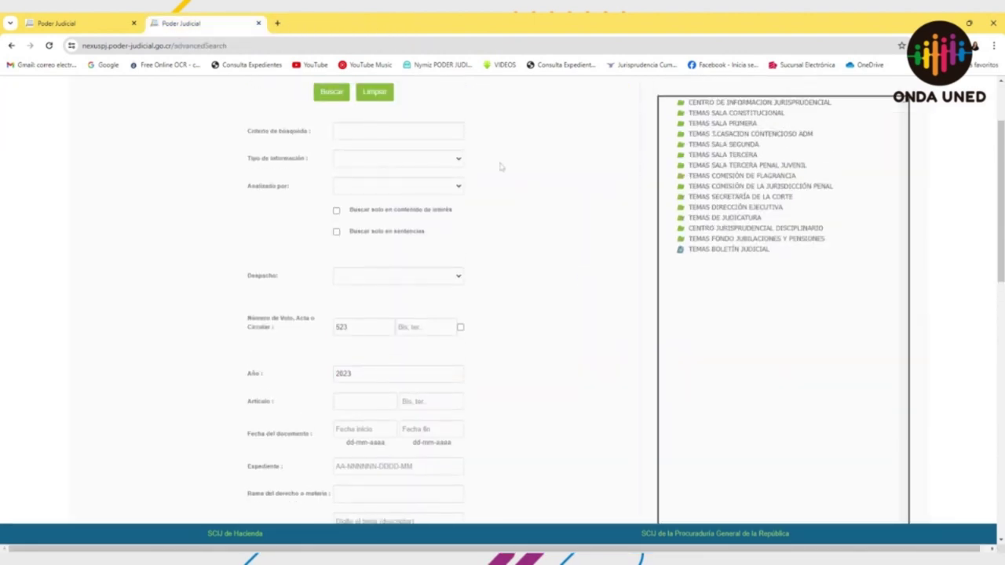
click(380, 95)
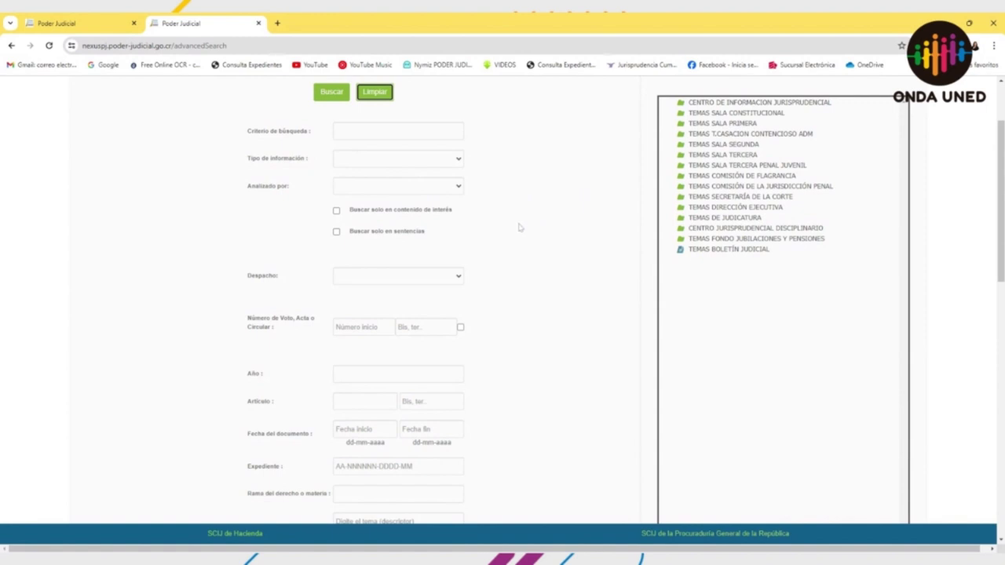
click(430, 275)
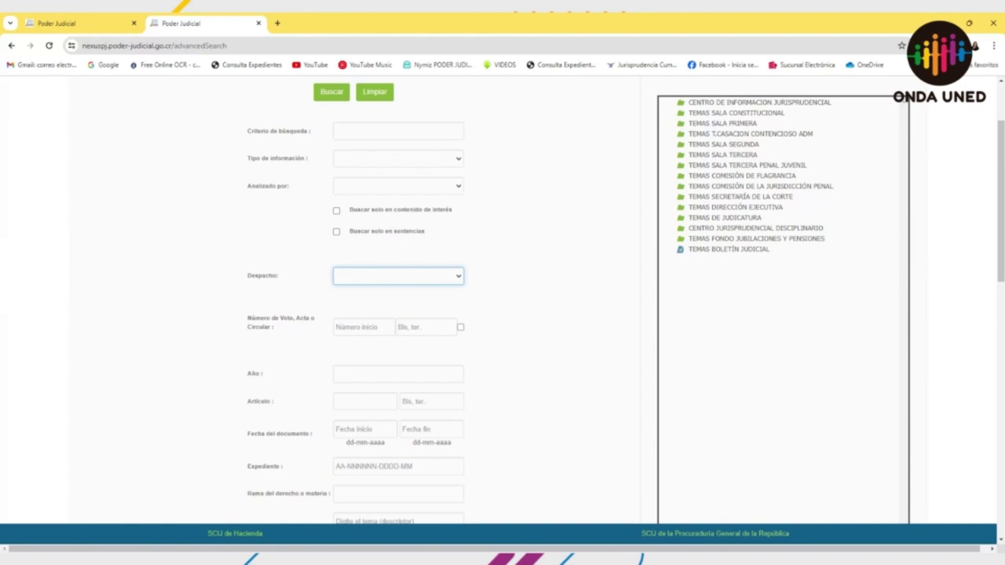
key(Return)
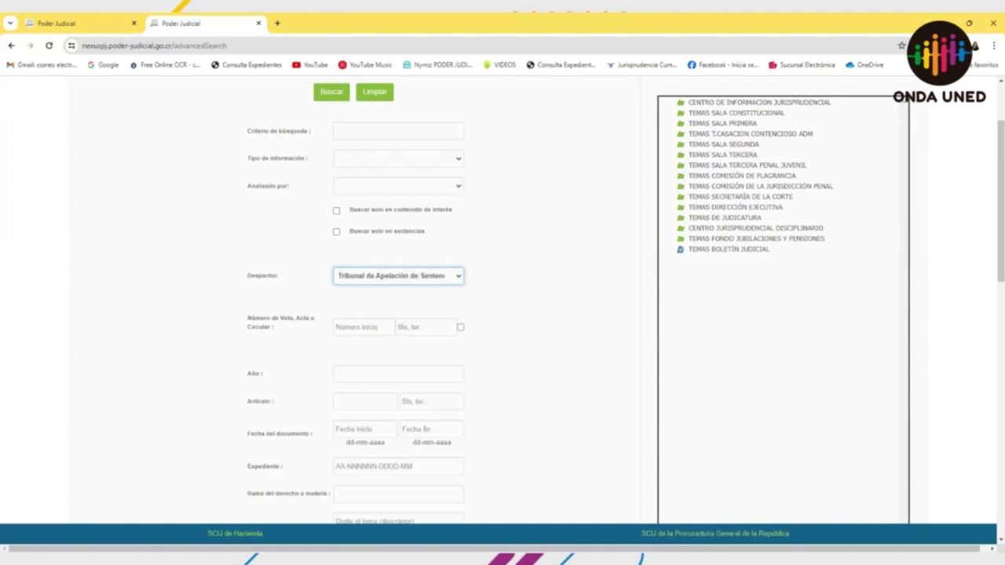
Step: Enter voto 523 and año 2023 and search, narrowing to 2 resolutions
click(364, 326)
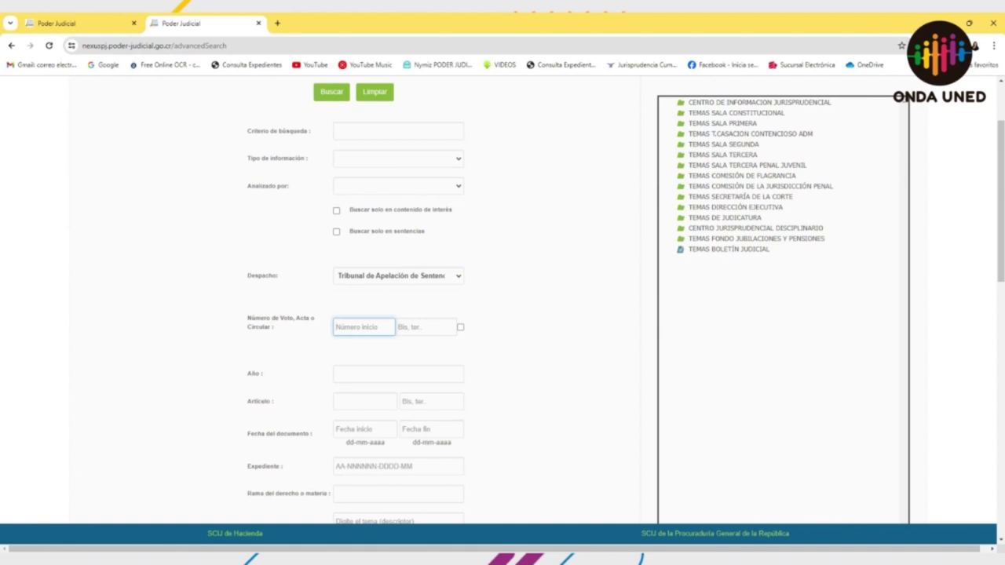
text(523)
click(451, 374)
text(2023)
key(Return)
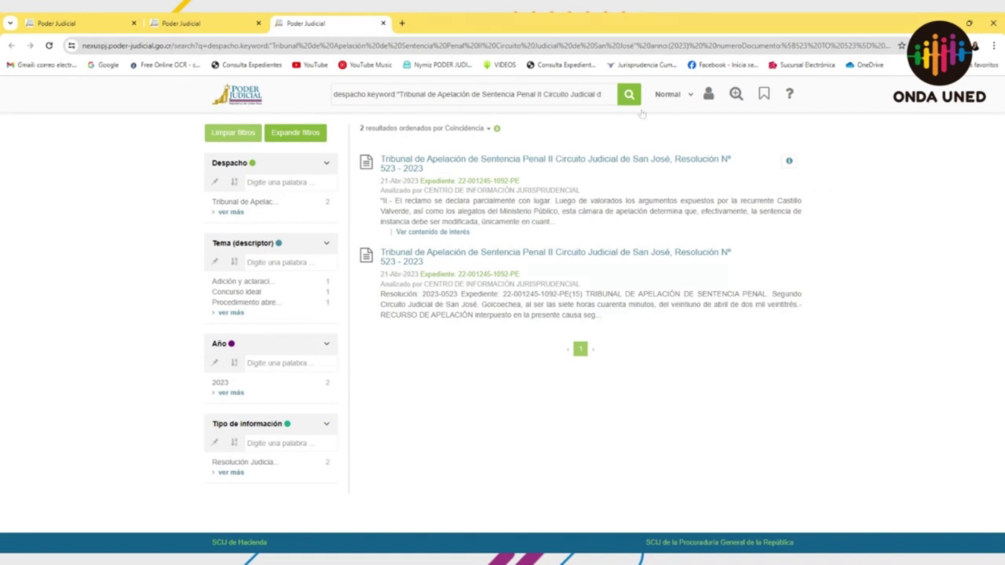
Step: Check the first result's Temas/Subtemas preview, then open resolution 00523-2023 in full
click(789, 162)
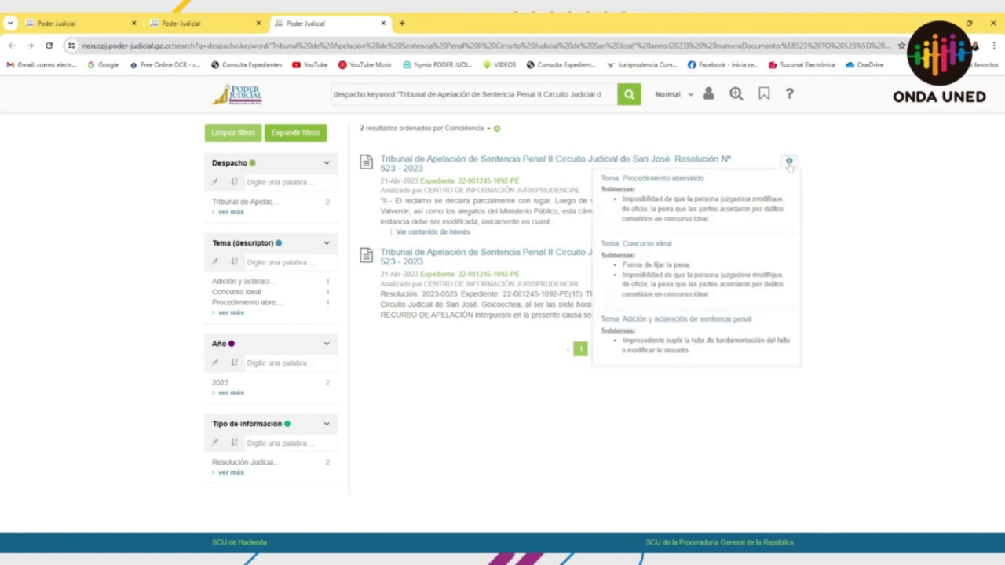
click(788, 163)
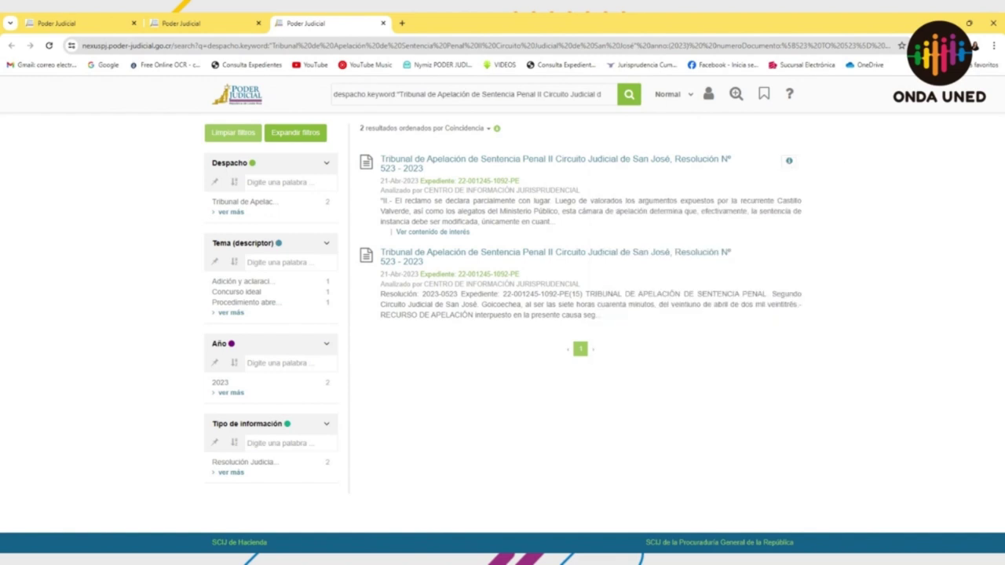
click(789, 162)
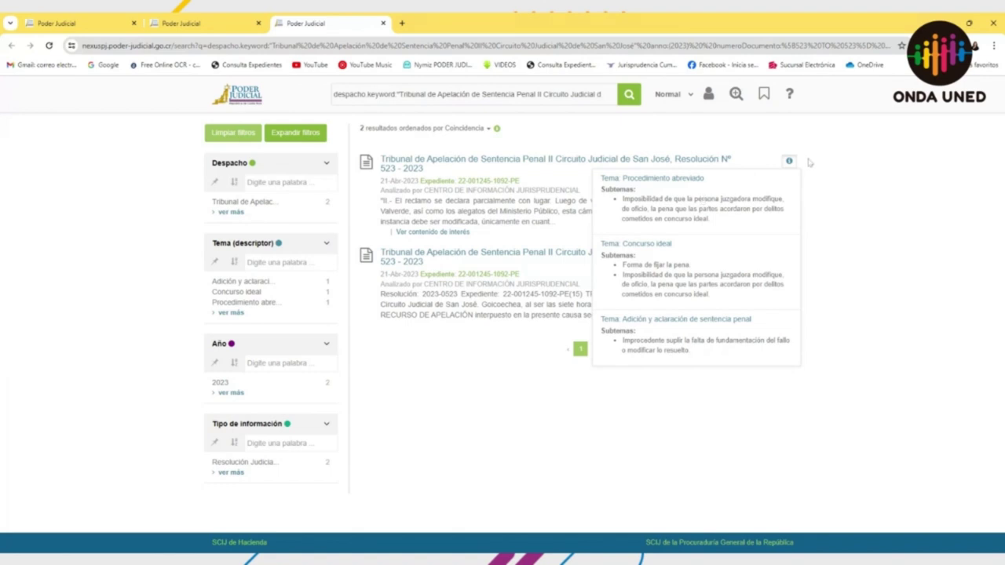
click(788, 162)
click(788, 162)
click(788, 162)
click(674, 161)
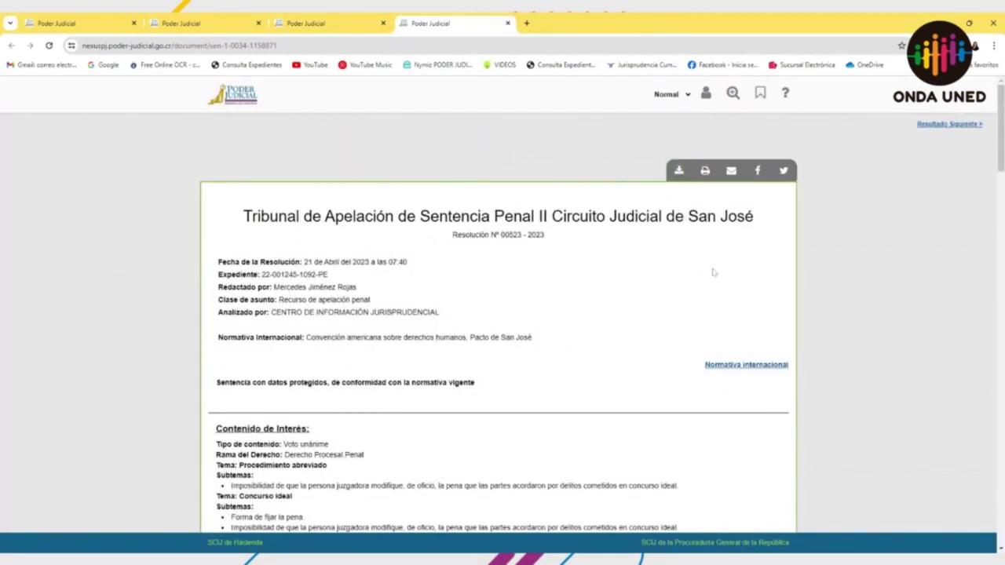
Step: Scroll through resolution 00523-2023 and view the international norms it cites
scroll(712, 272, down, 3)
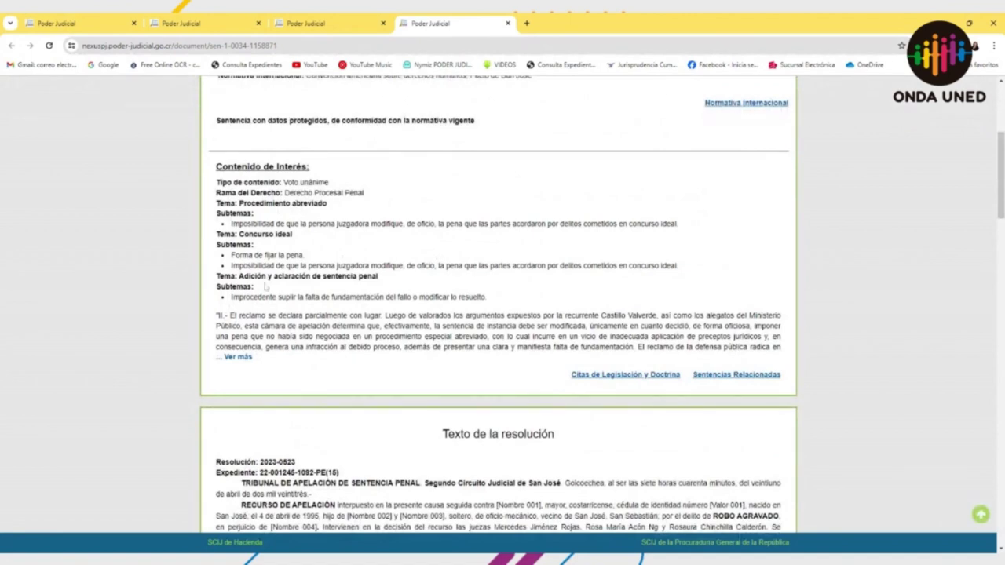
scroll(265, 286, down, 1)
scroll(265, 288, down, 2)
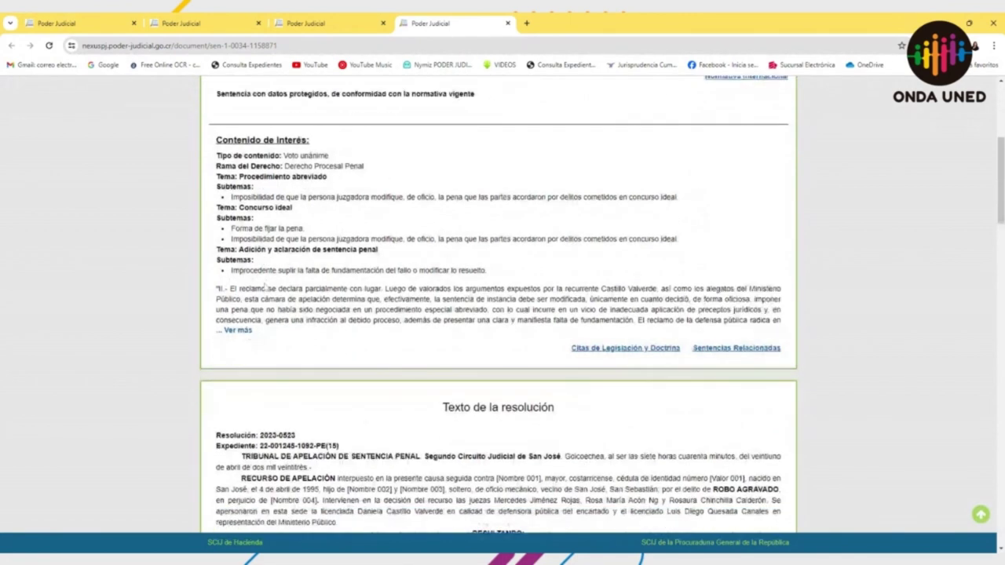
scroll(498, 306, down, 12)
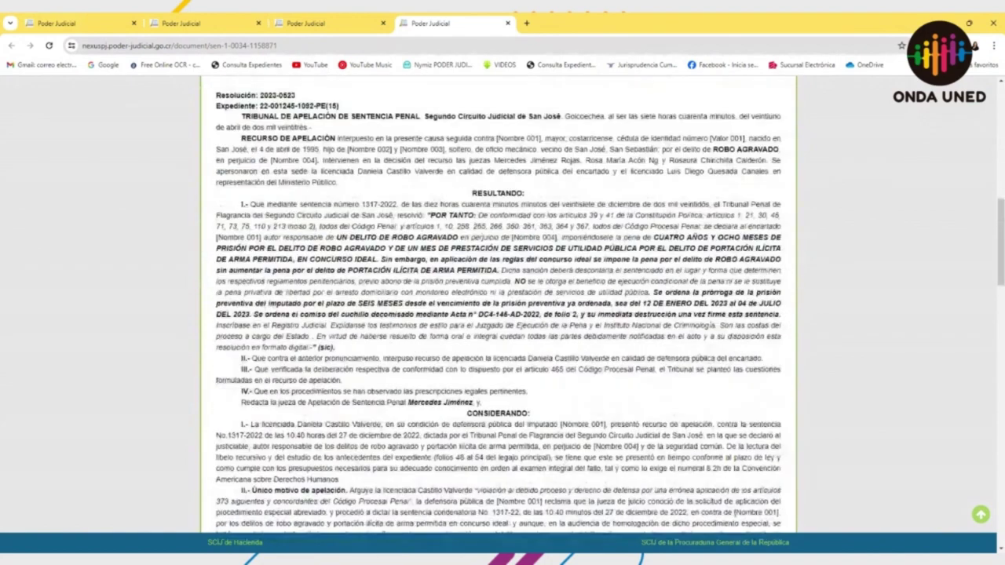
scroll(498, 306, up, 12)
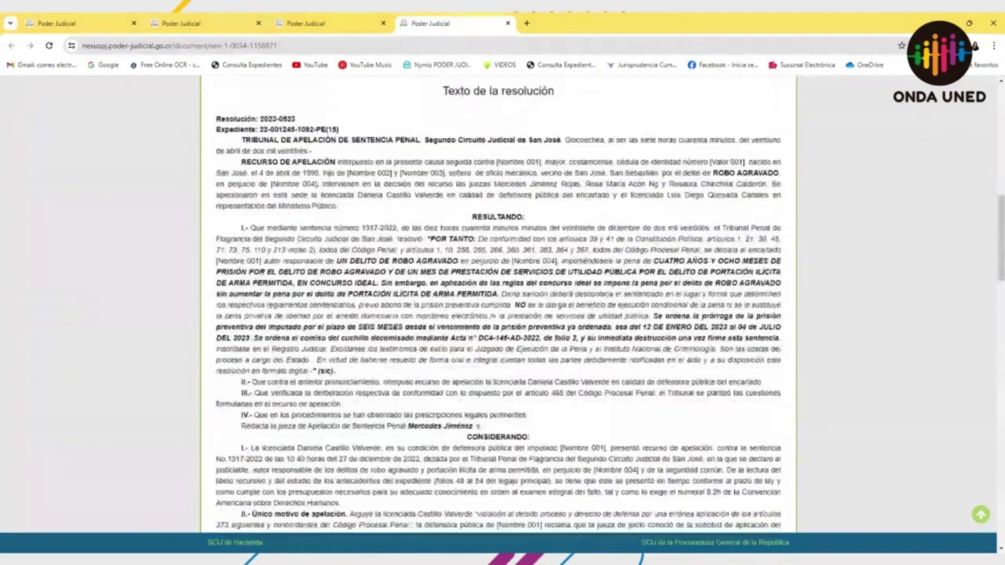
scroll(499, 306, up, 6)
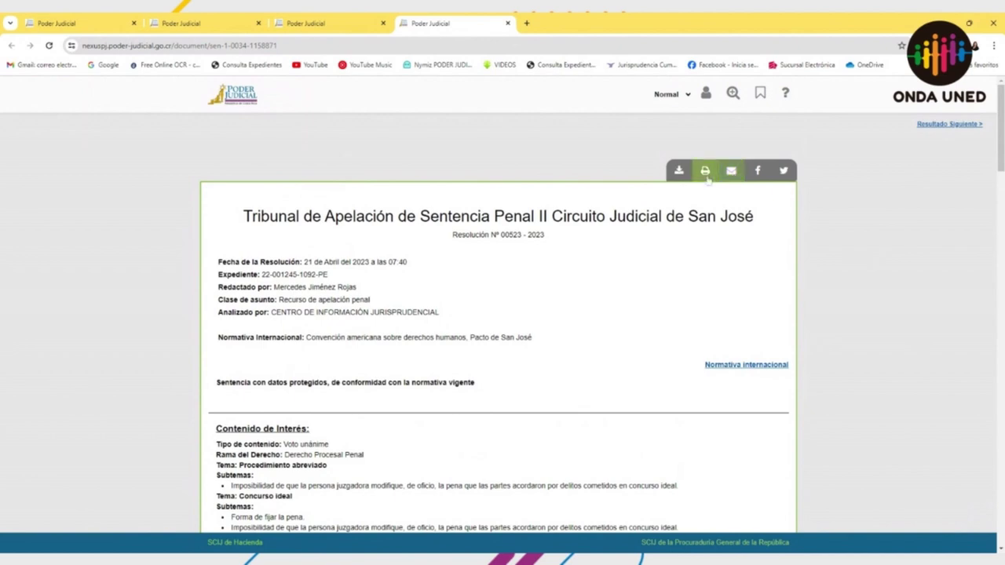
click(748, 367)
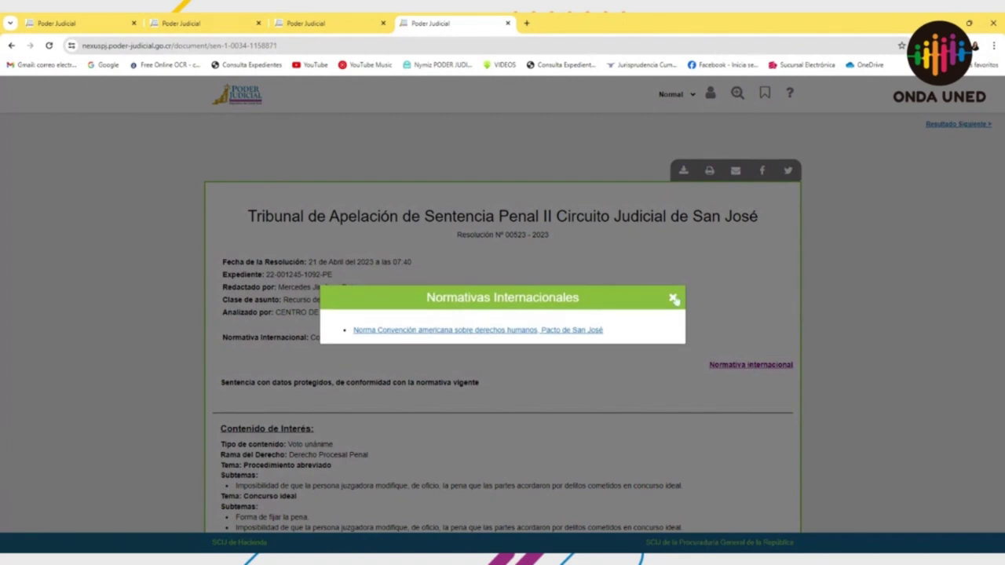
click(673, 298)
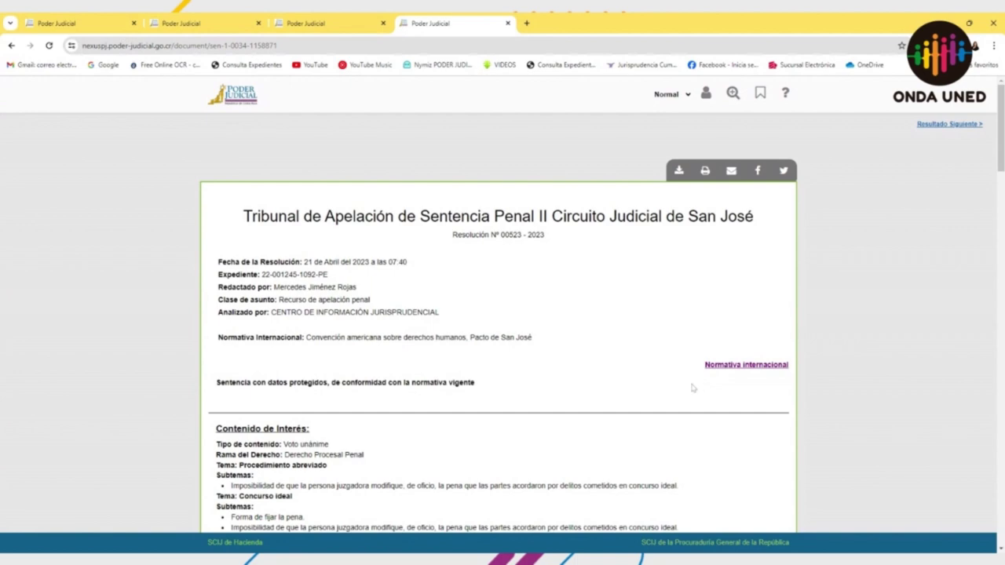
Step: Review the resolution text, then close its tab to return to the two results
scroll(543, 329, down, 1)
scroll(543, 330, down, 3)
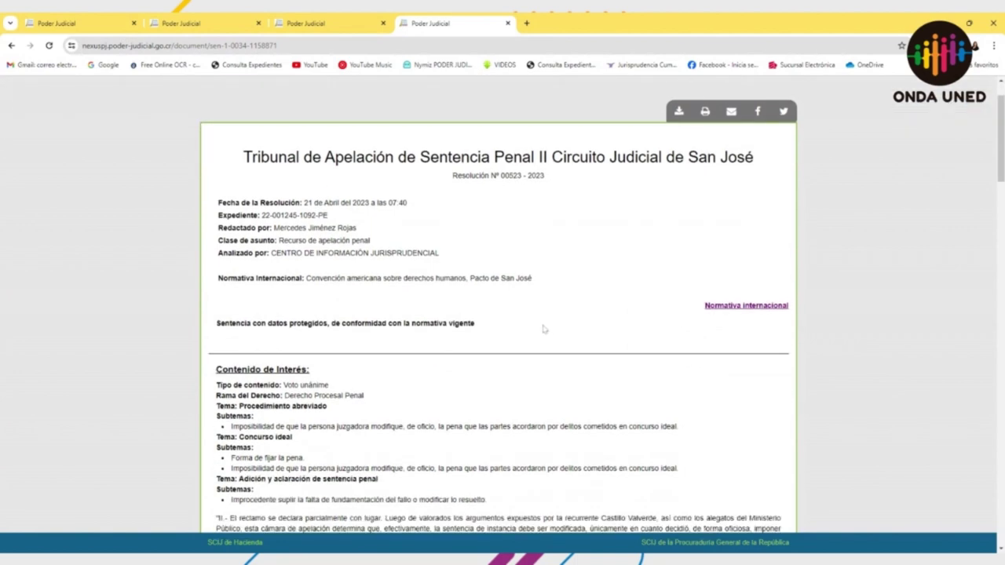
scroll(543, 330, down, 3)
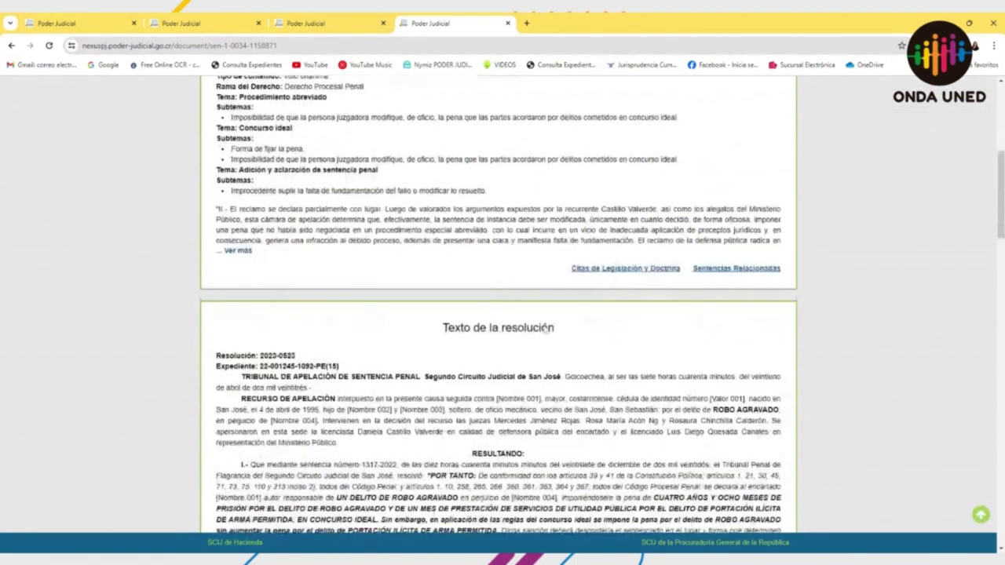
scroll(543, 314, up, 7)
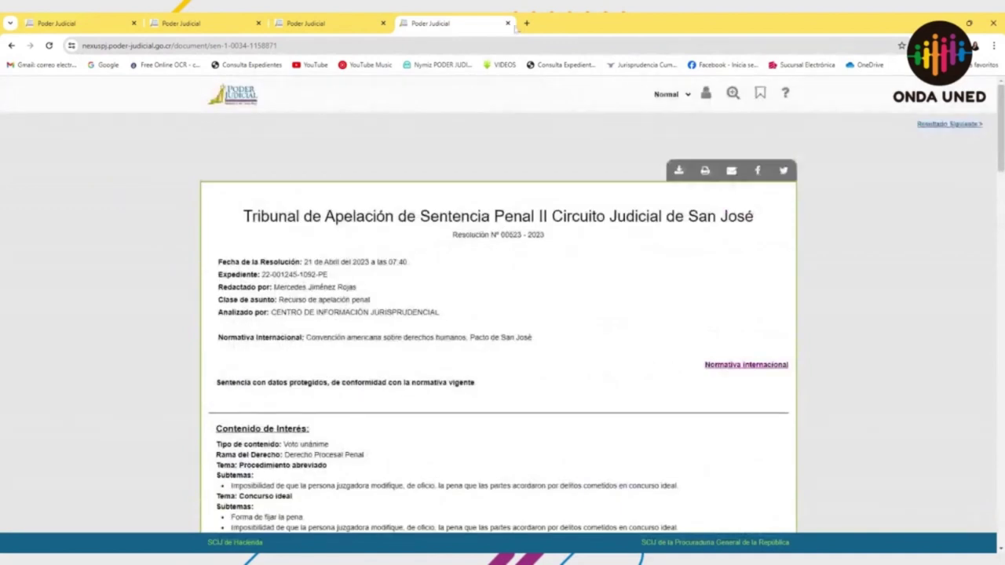
click(508, 23)
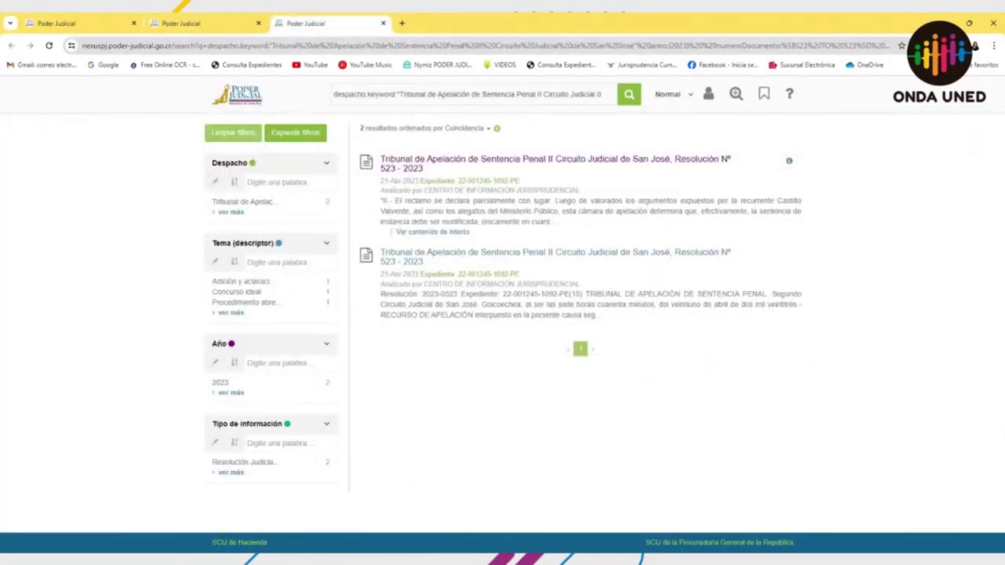
Step: Start a new advanced search with Tipo de información set to Circular de Secretaría de la Corte
click(236, 95)
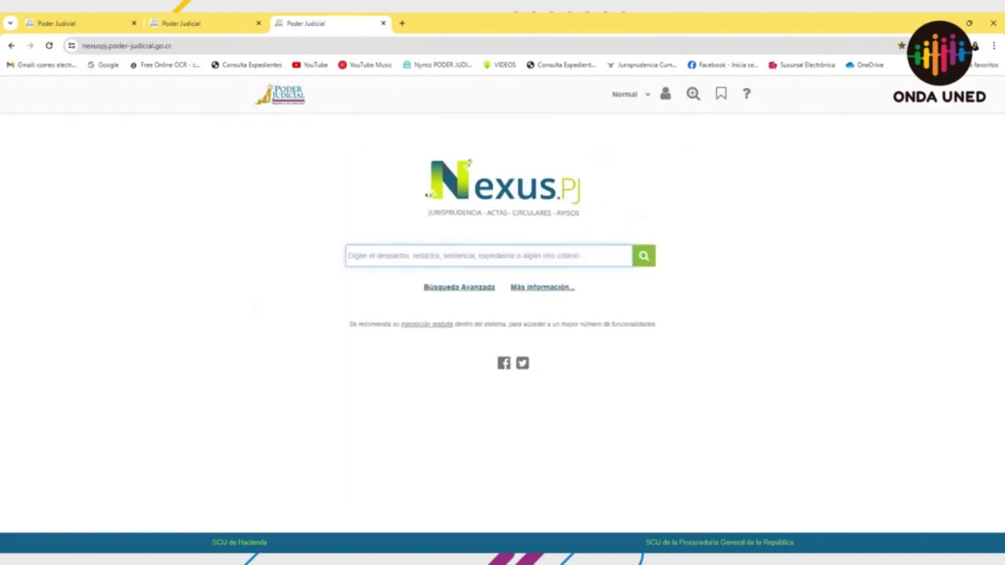
click(442, 287)
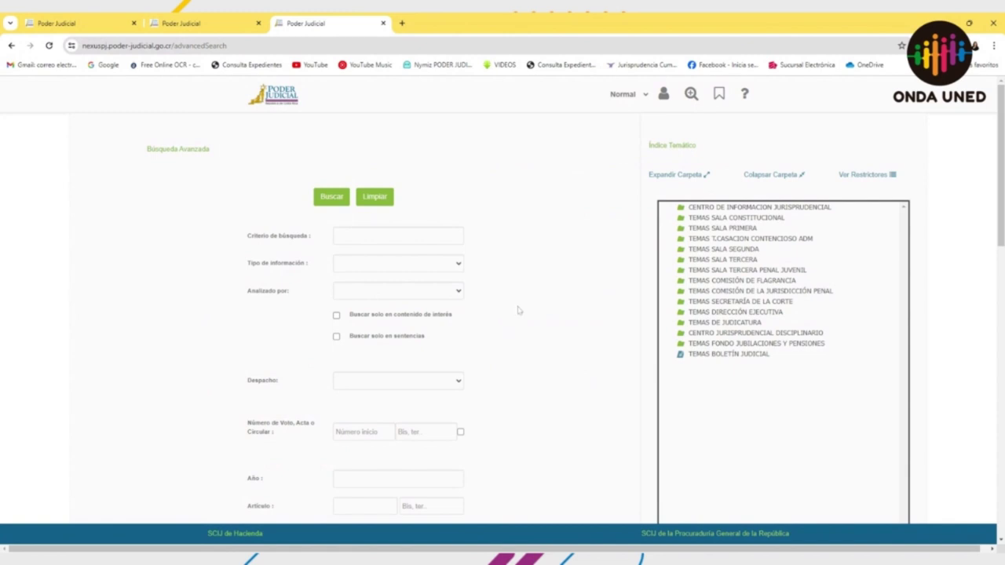
click(439, 295)
click(449, 265)
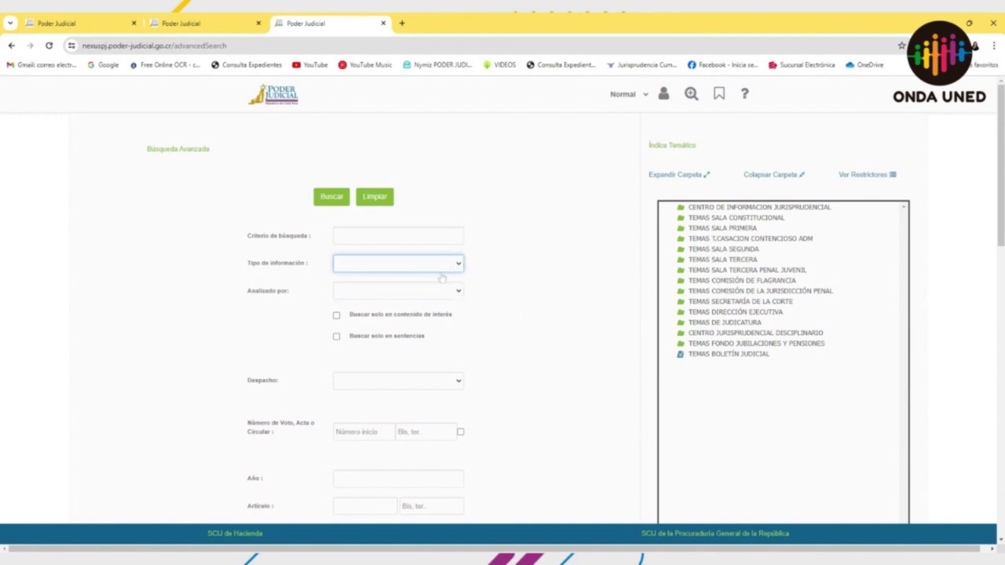
click(442, 278)
scroll(486, 339, down, 2)
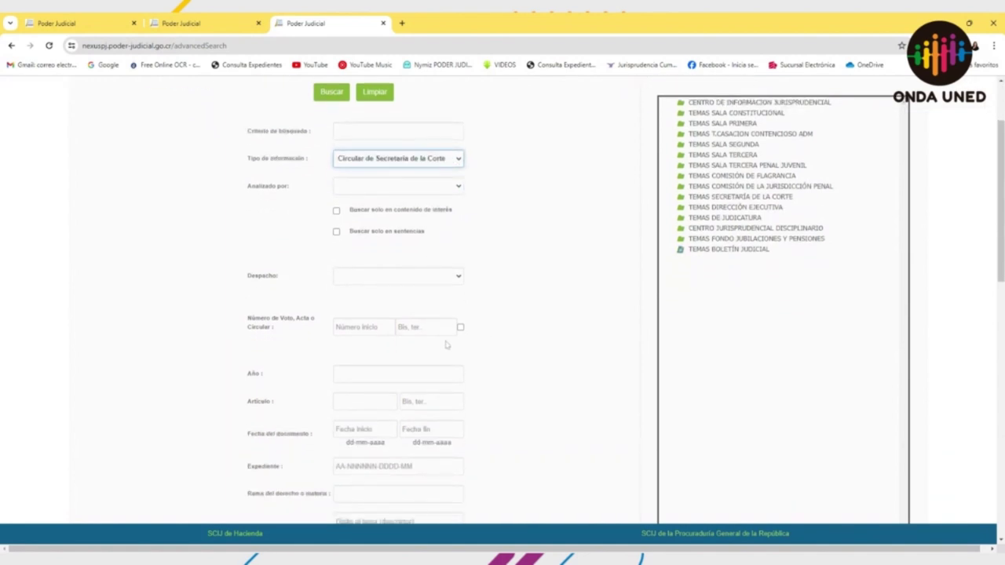
Step: Search for circular number 39 of the year 2024
click(361, 326)
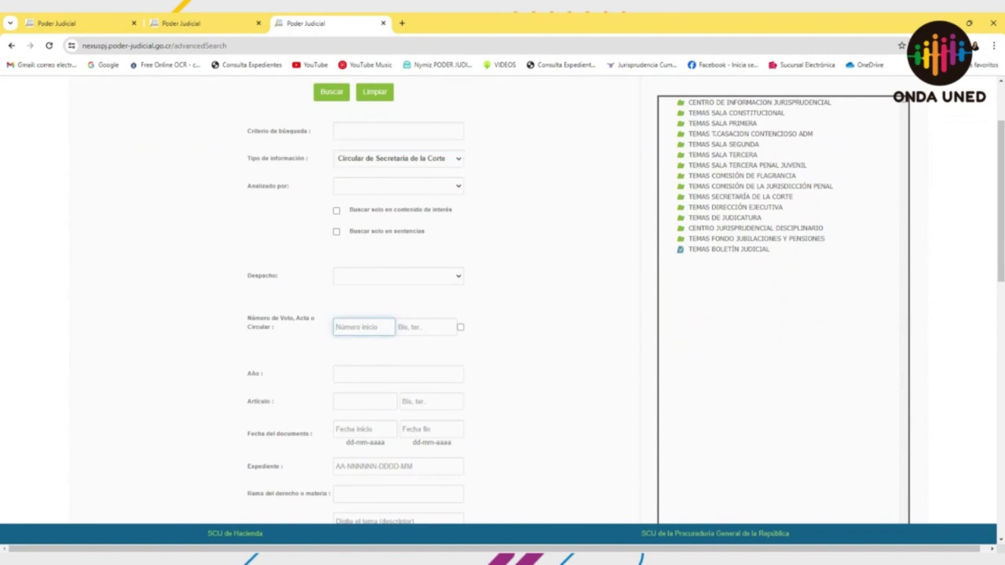
text(39)
click(398, 373)
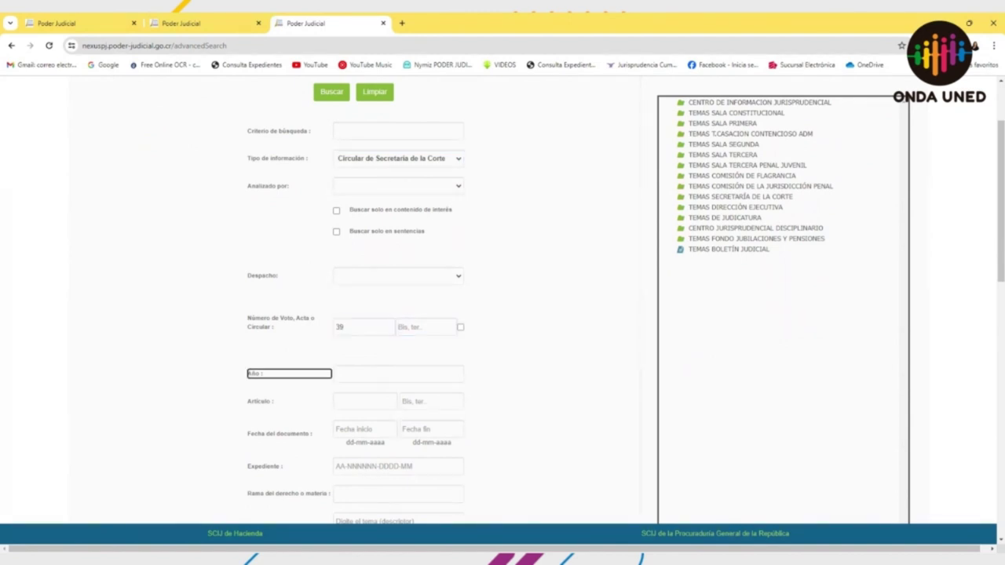
text(2024)
key(Return)
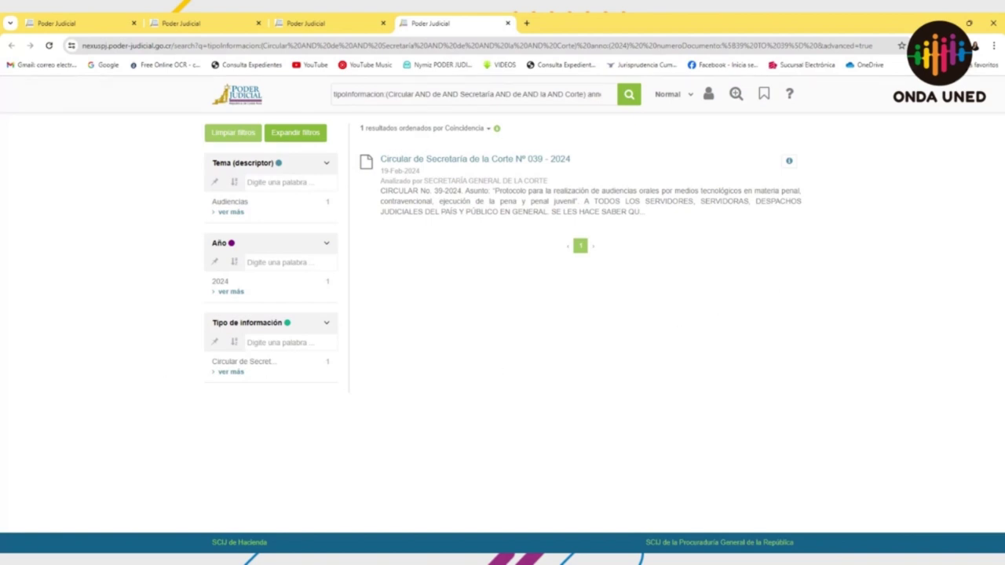
Step: Return home, start a blank advanced search, and place the cursor in Tema (descriptor)
click(251, 94)
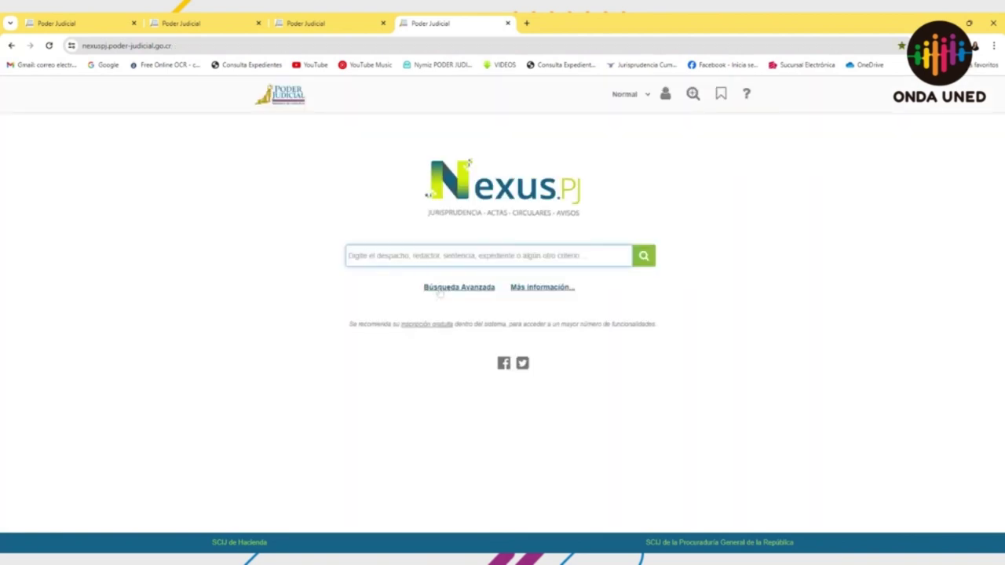
click(440, 289)
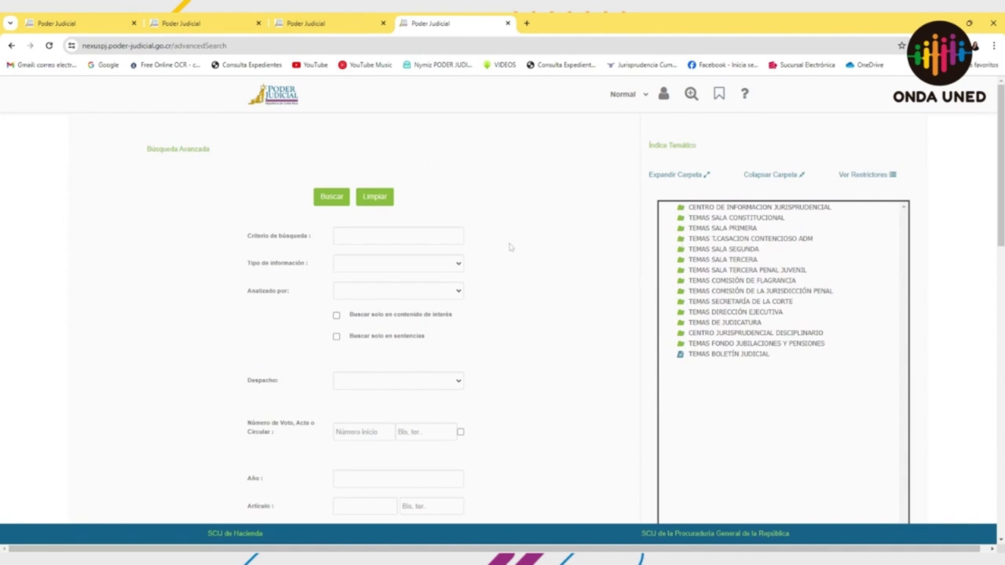
scroll(399, 225, down, 2)
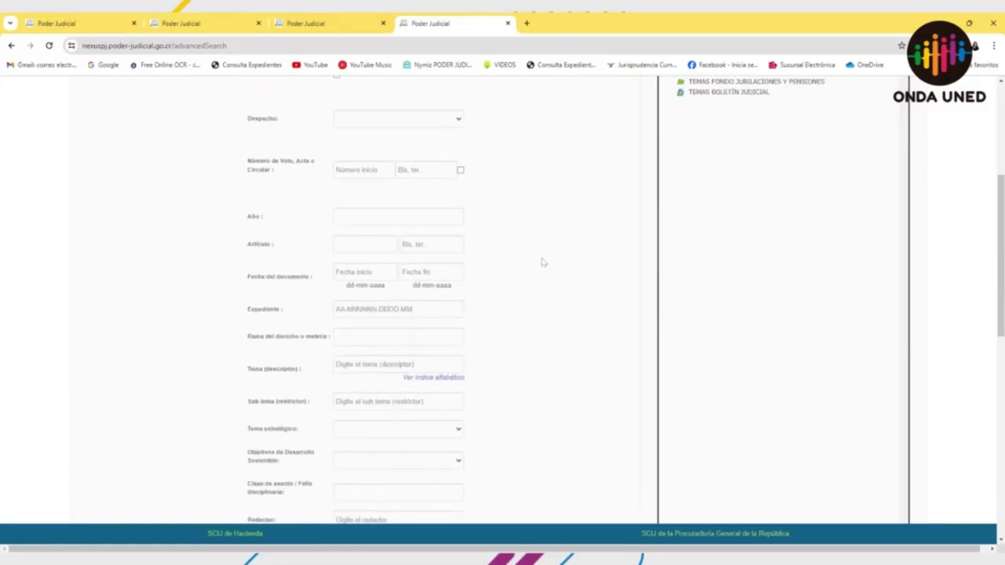
scroll(542, 262, down, 2)
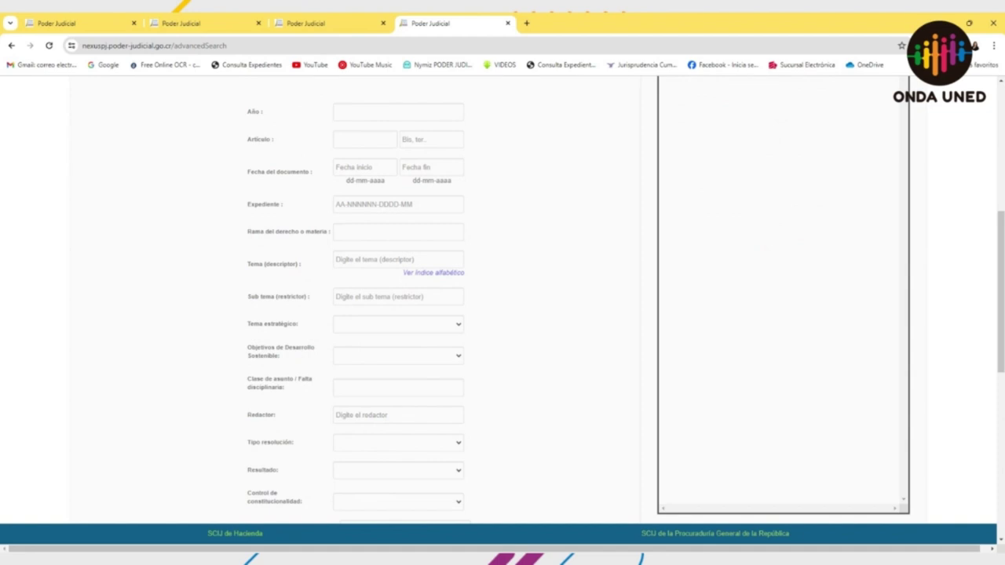
click(397, 259)
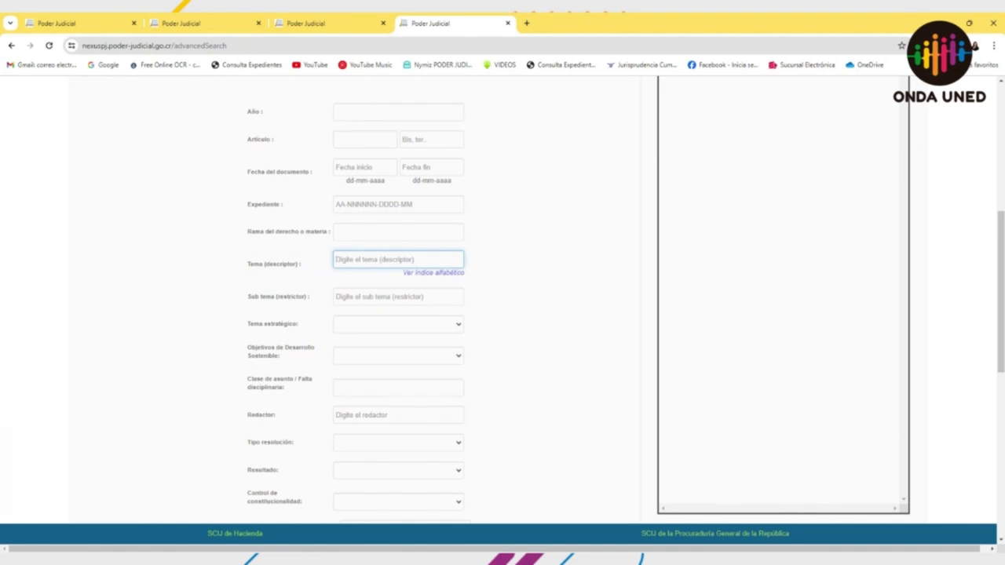
Step: Search by the Tema descriptor 'principio de legalidad', chosen from the autocomplete suggestions
text(P)
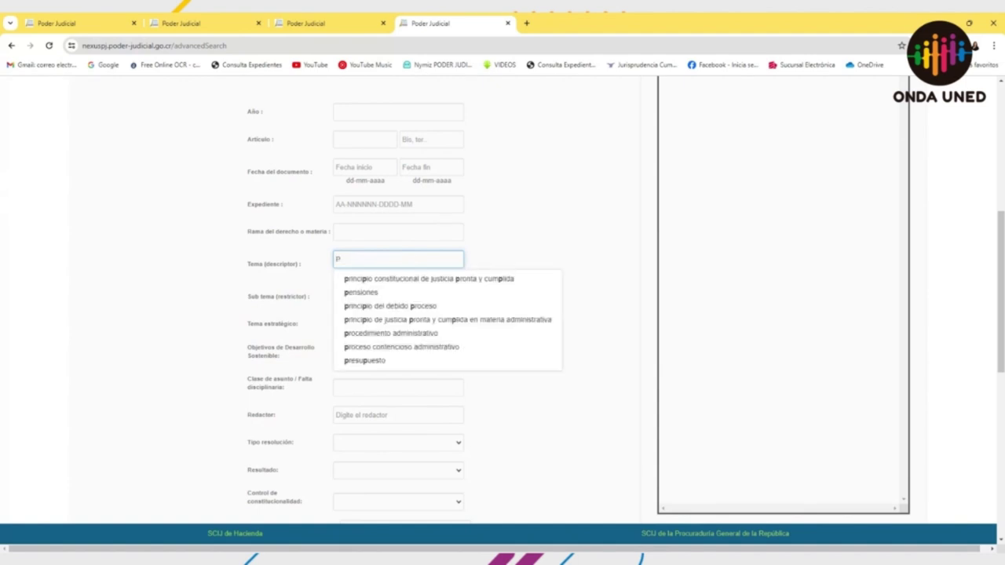
key(BackSpace)
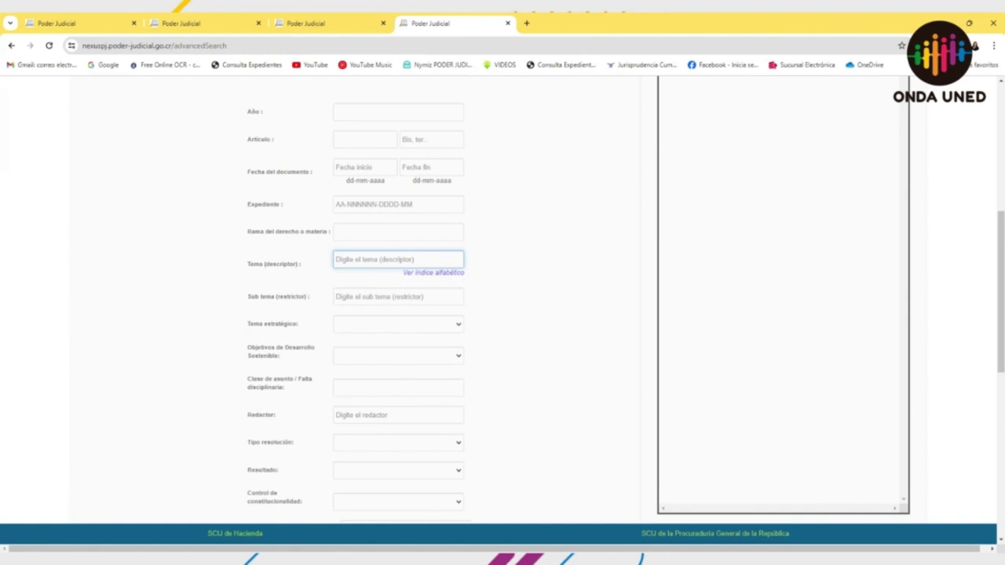
text(PRINCI)
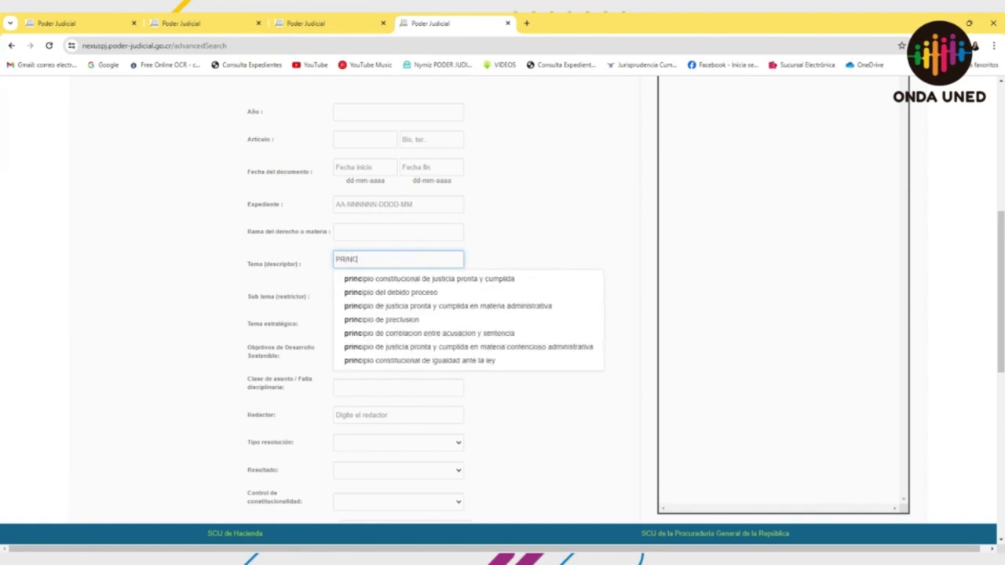
text(PIO )
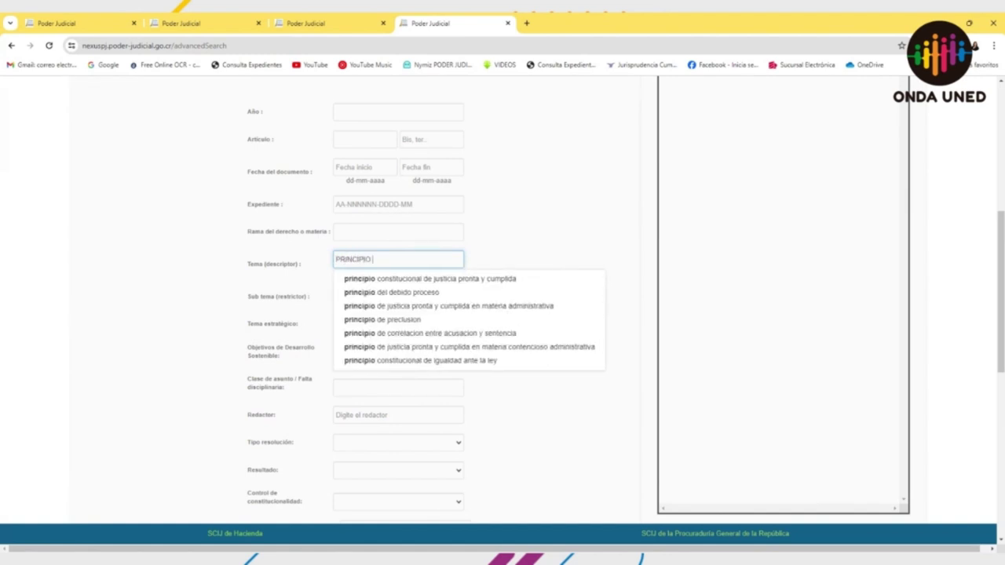
text(DE LEG)
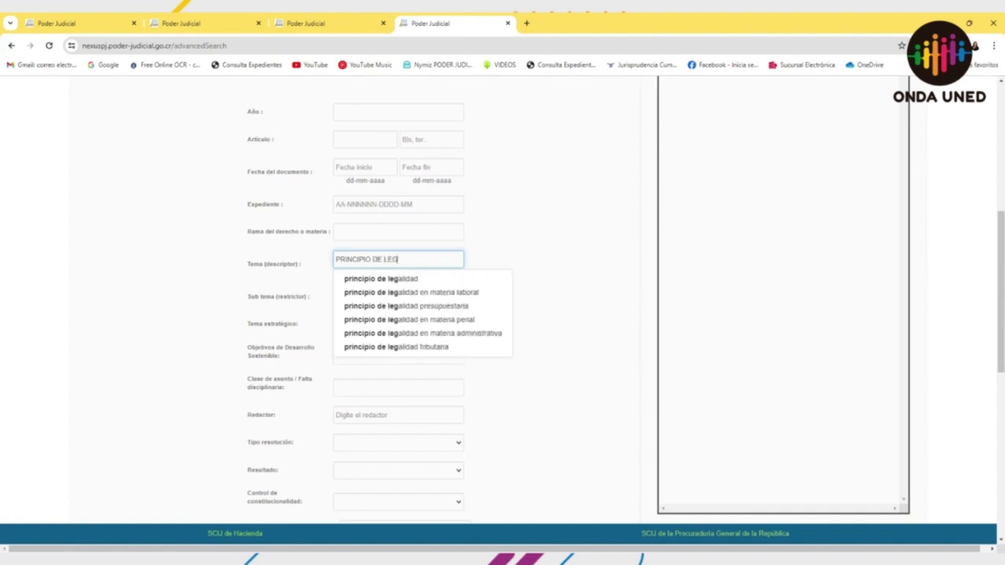
click(363, 280)
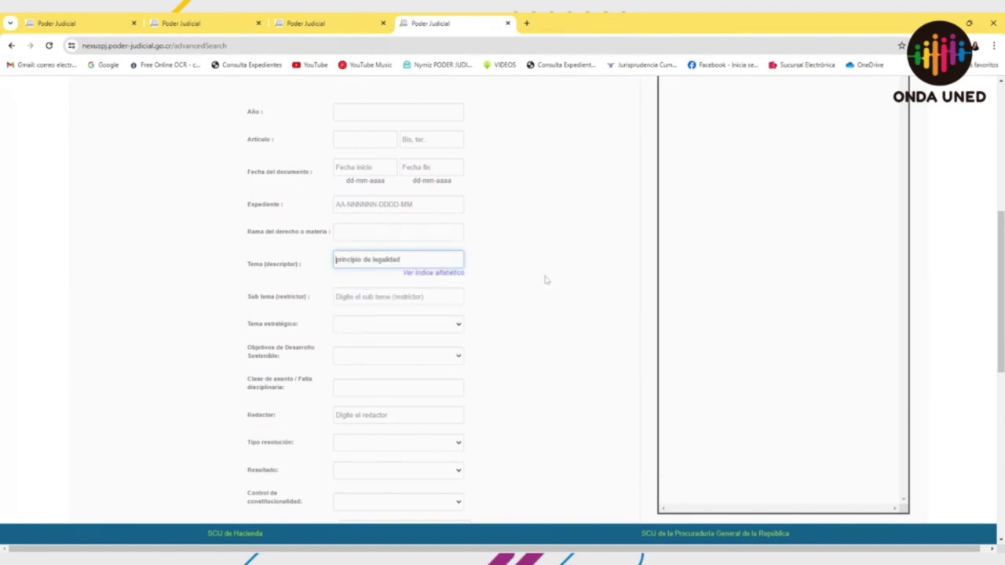
key(Return)
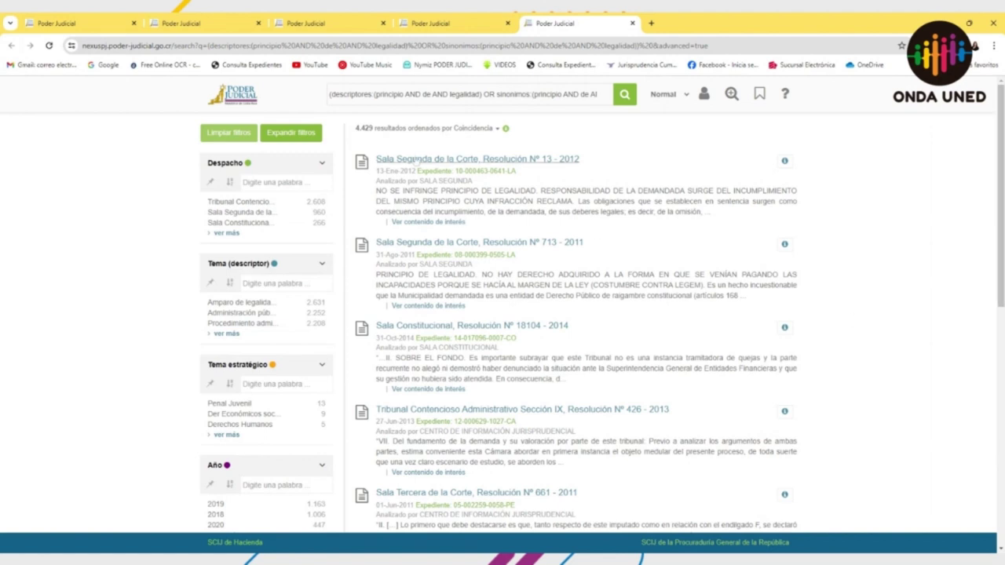
Step: Expand the Despacho filter to see every court, then close the results tab
click(227, 233)
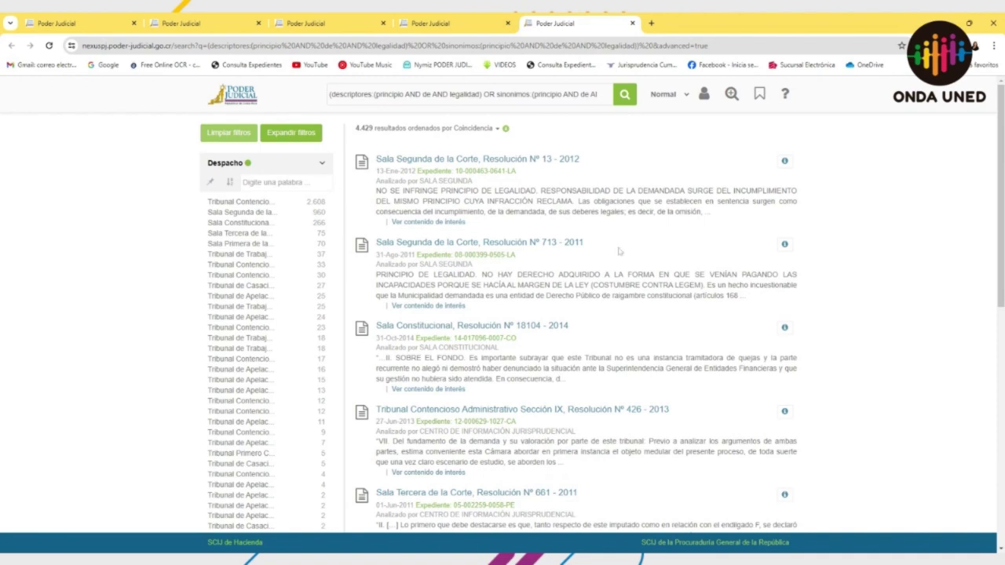
click(632, 23)
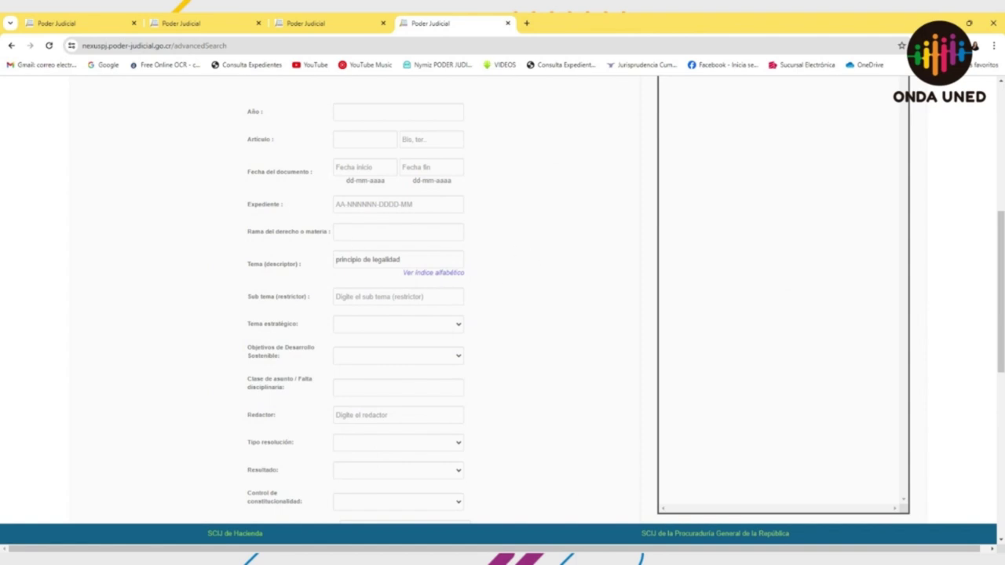
Step: Add 'penal' as Rama del derecho o materia and rerun the principio de legalidad search
click(357, 231)
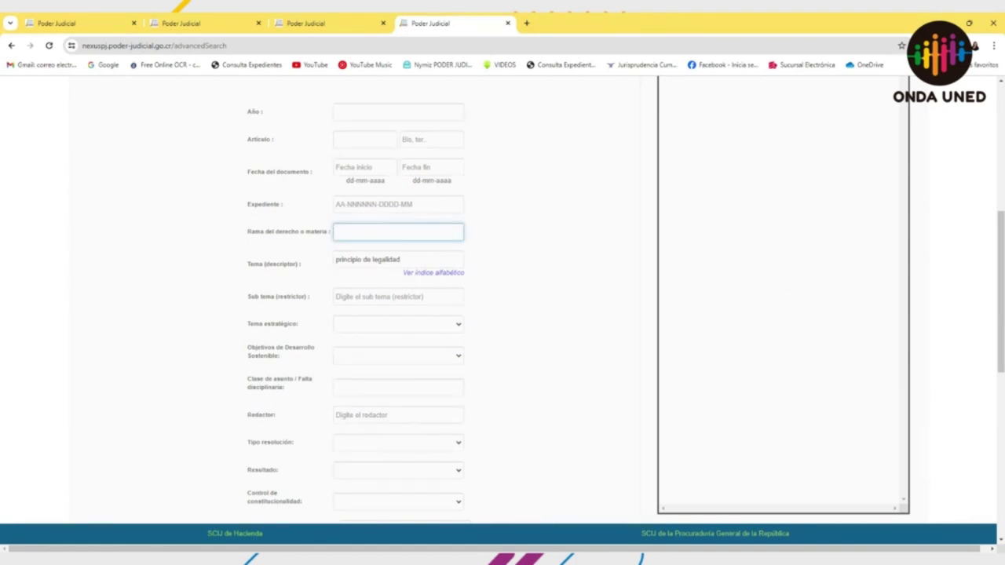
scroll(357, 232, up, 2)
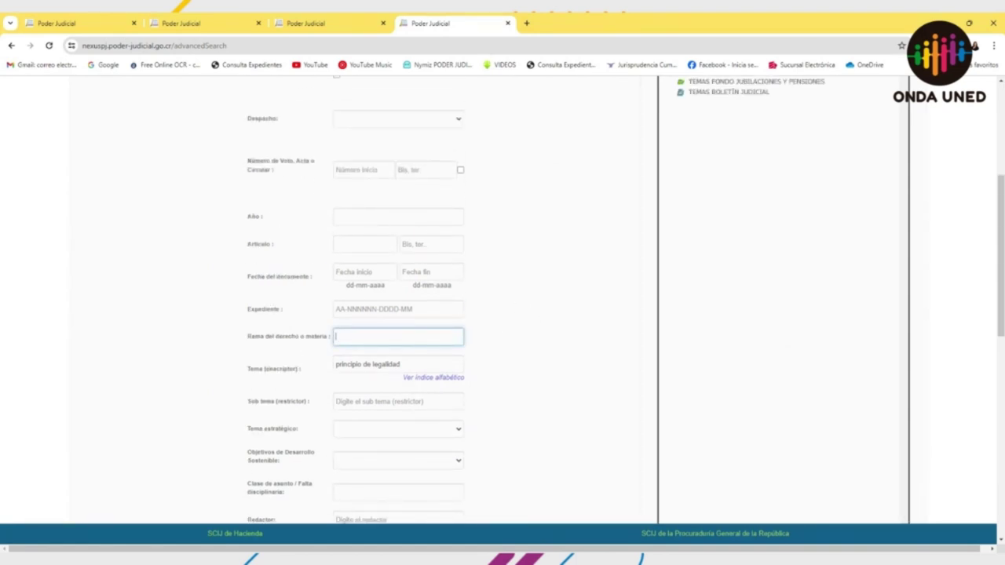
click(386, 122)
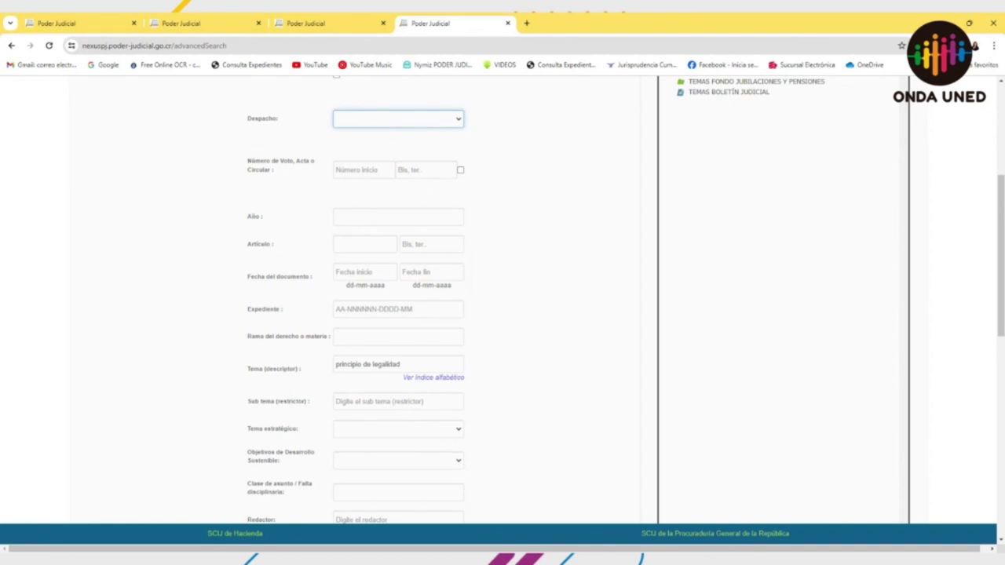
click(397, 336)
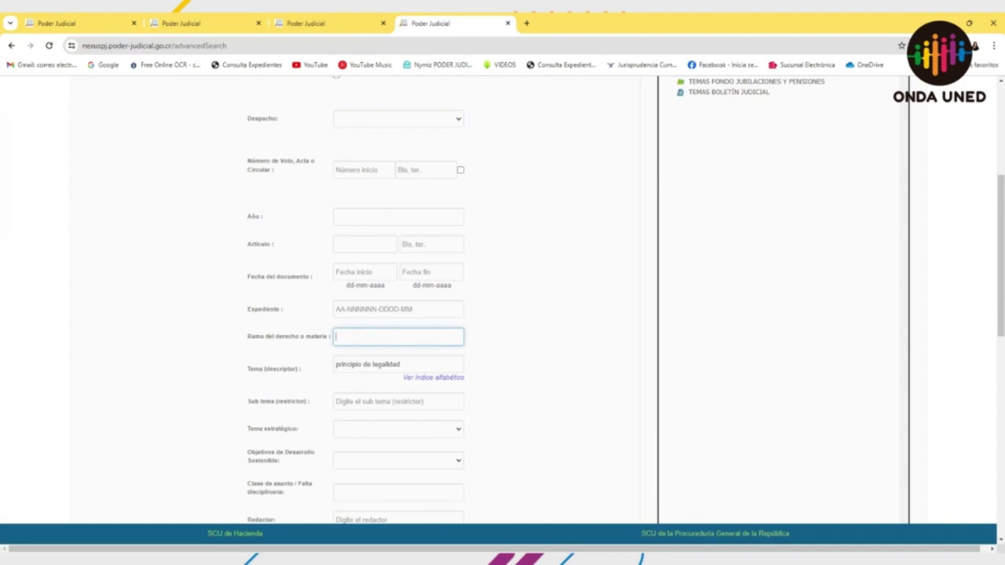
text(penal)
key(Return)
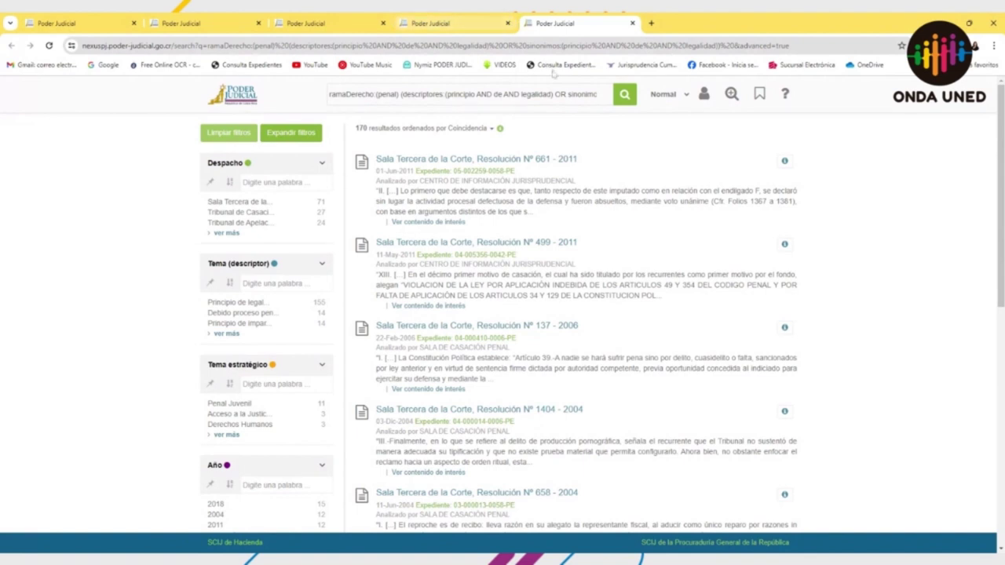
Step: Preview the topics of the penal results, such as Sala Tercera resolution 499-2011
mouse_move(784, 162)
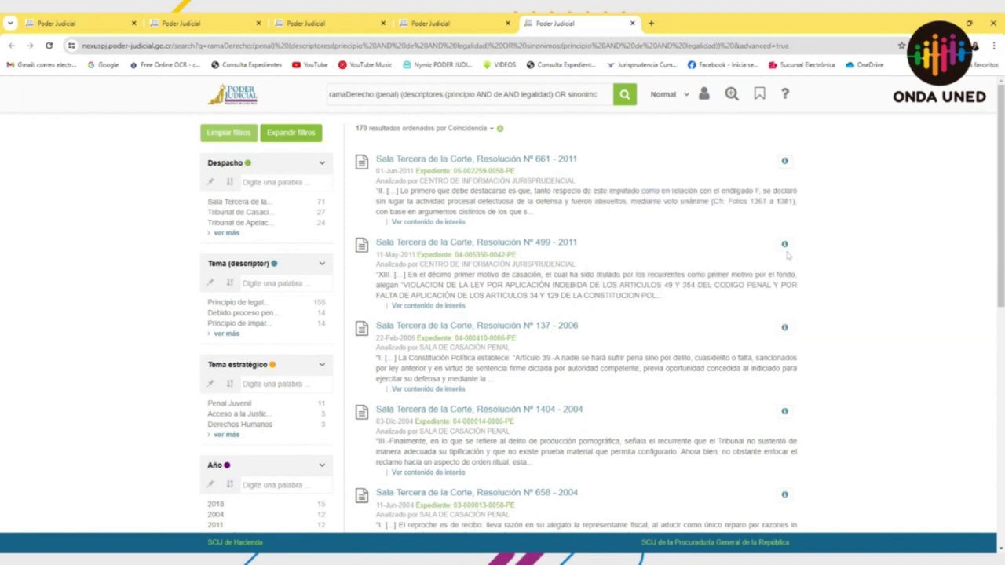
mouse_move(780, 257)
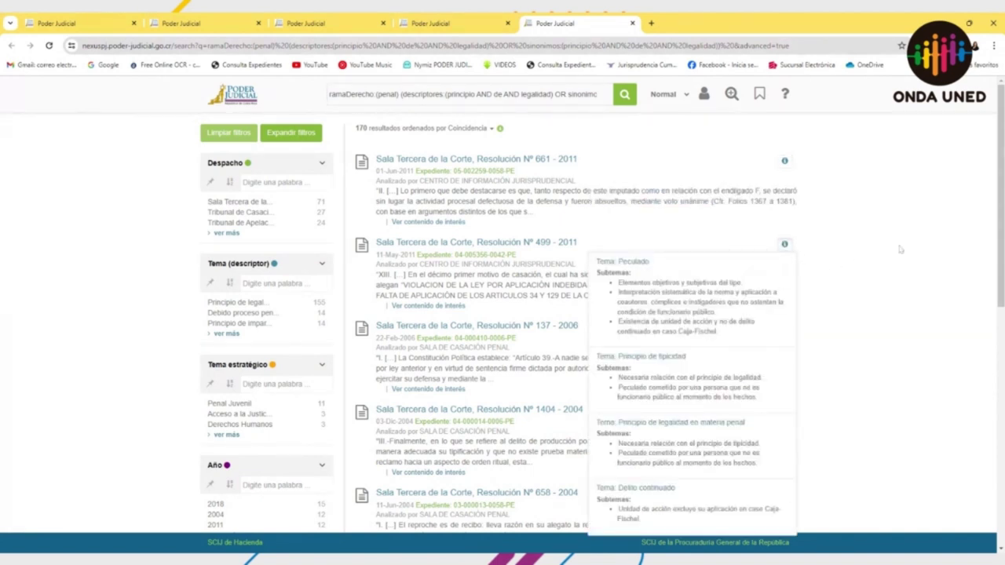
scroll(900, 249, down, 1)
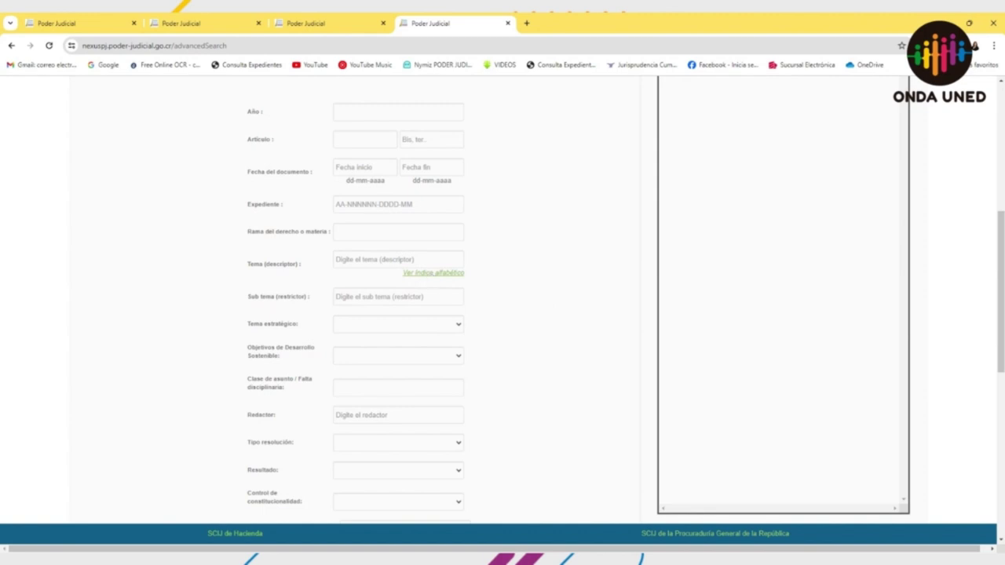
Step: In the alphabetical index, choose the CENTRO DE INFORMACION JURISPRUDENCIAL thesaurus and list rulings for 'Concurso ideal'
click(452, 274)
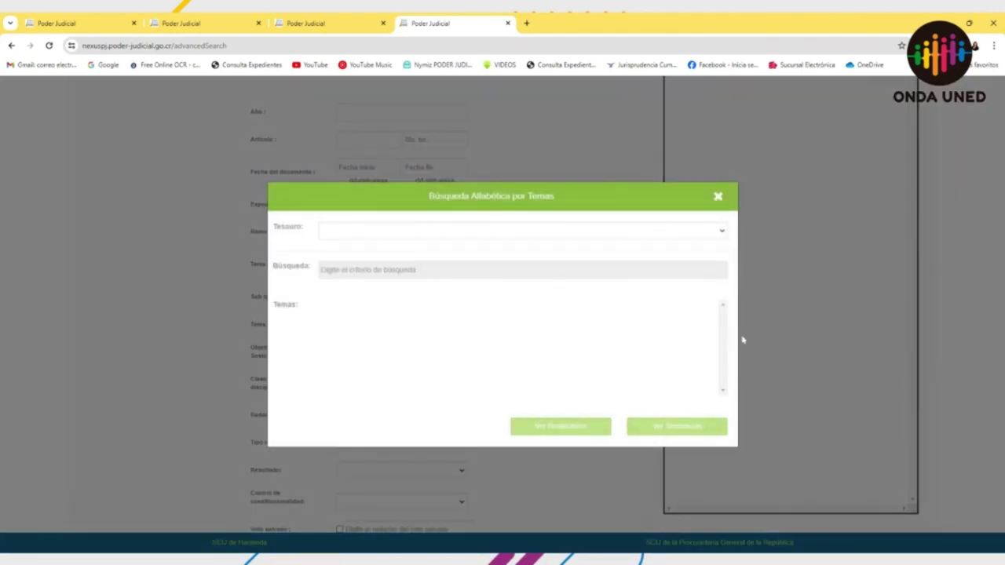
click(634, 233)
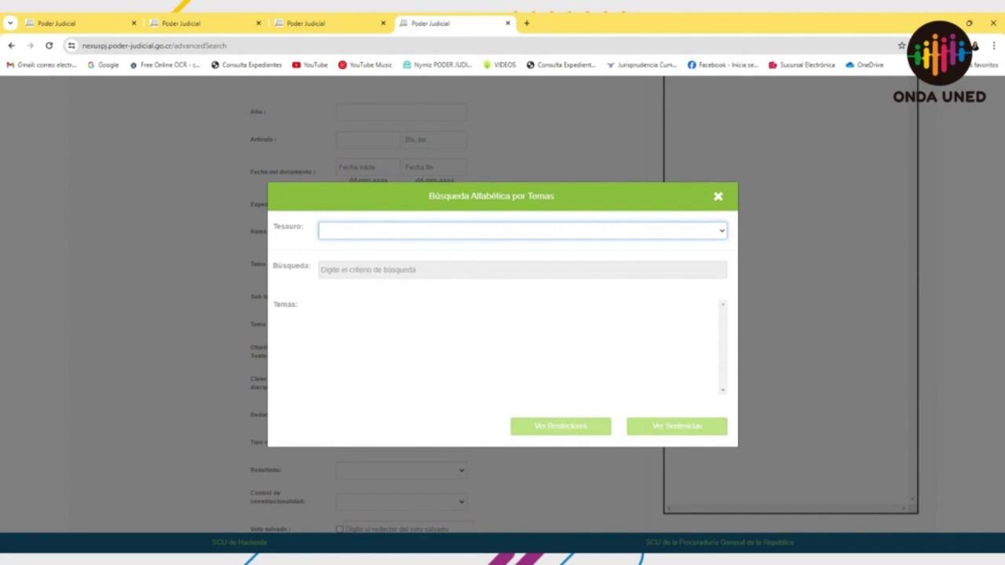
click(505, 244)
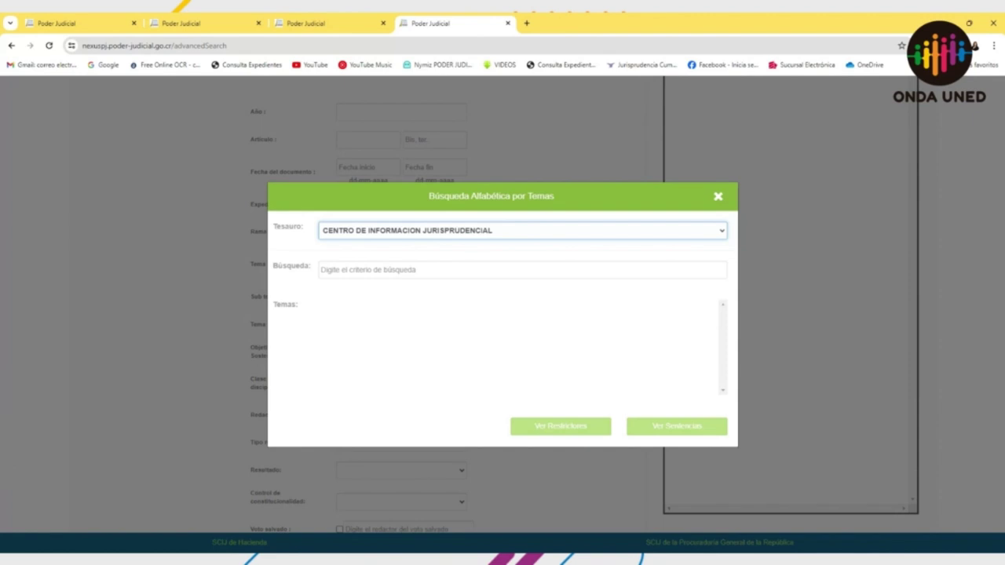
click(471, 269)
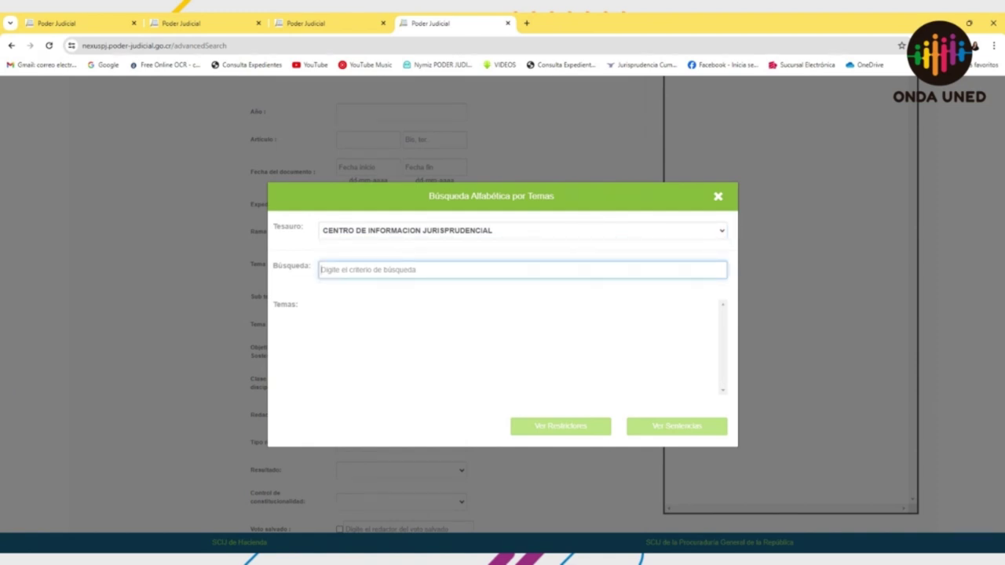
text(concurso id)
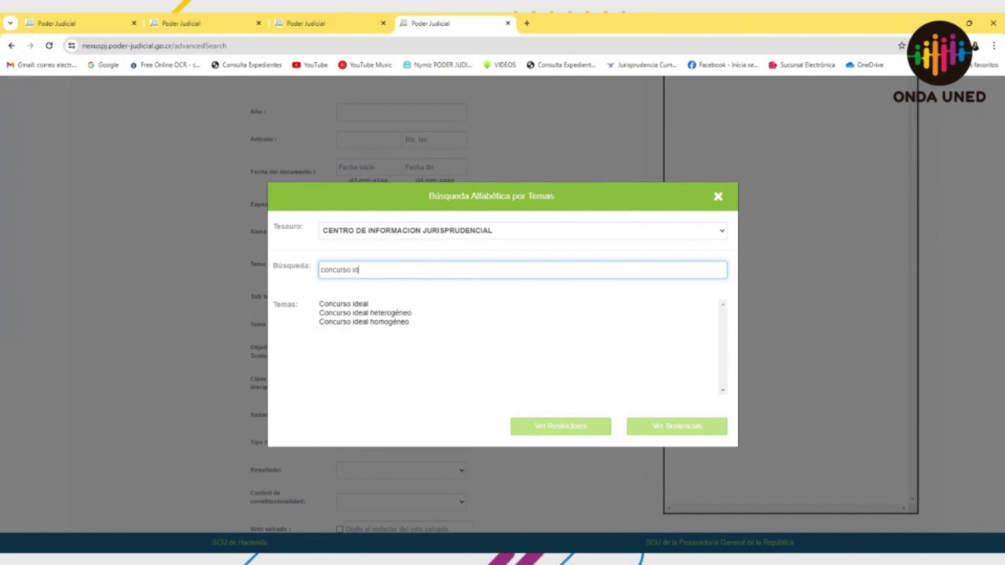
text(e)
key(Tab)
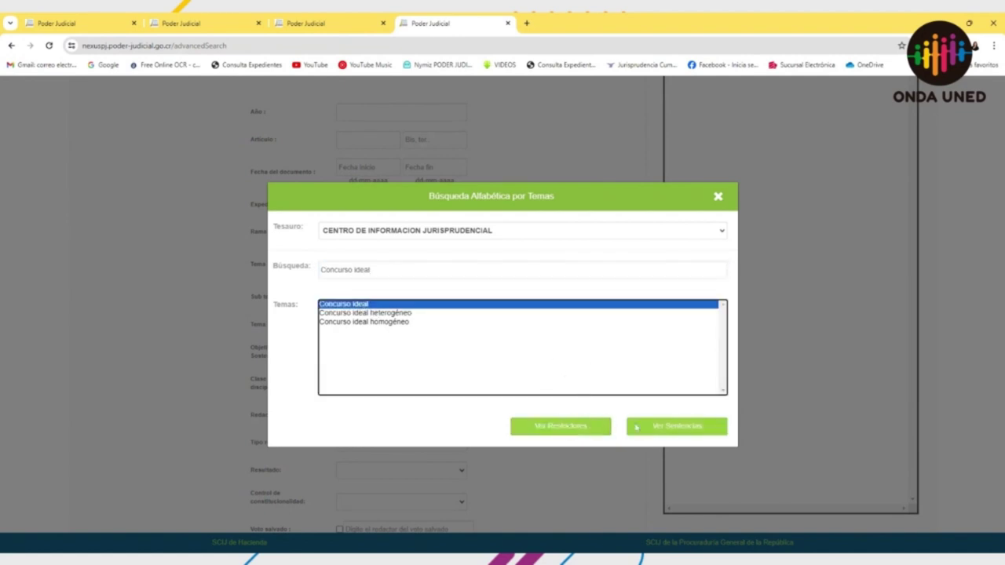
click(651, 426)
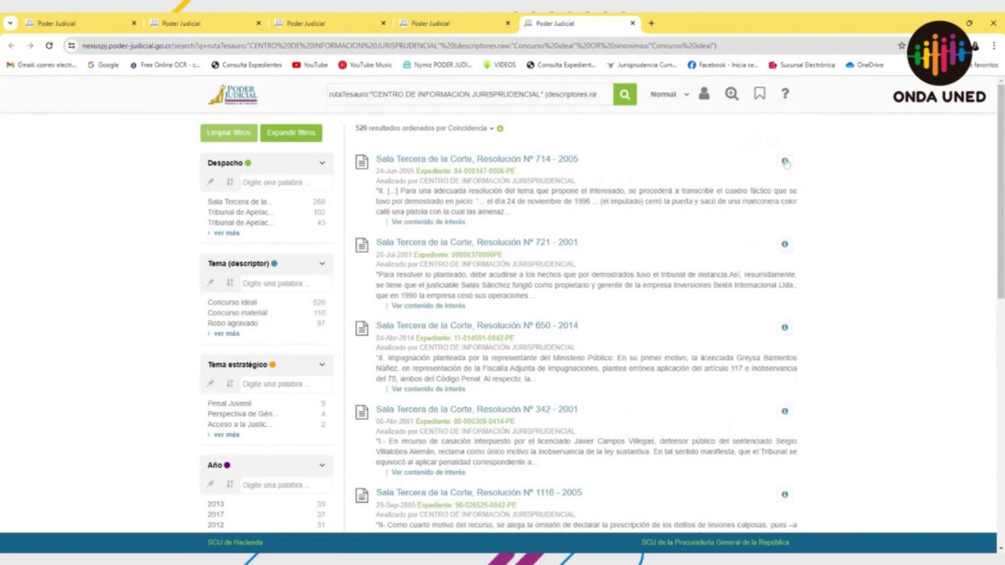
Step: Preview a Concurso ideal result's topics, expand the filters, then close the results tab
mouse_move(785, 162)
click(290, 133)
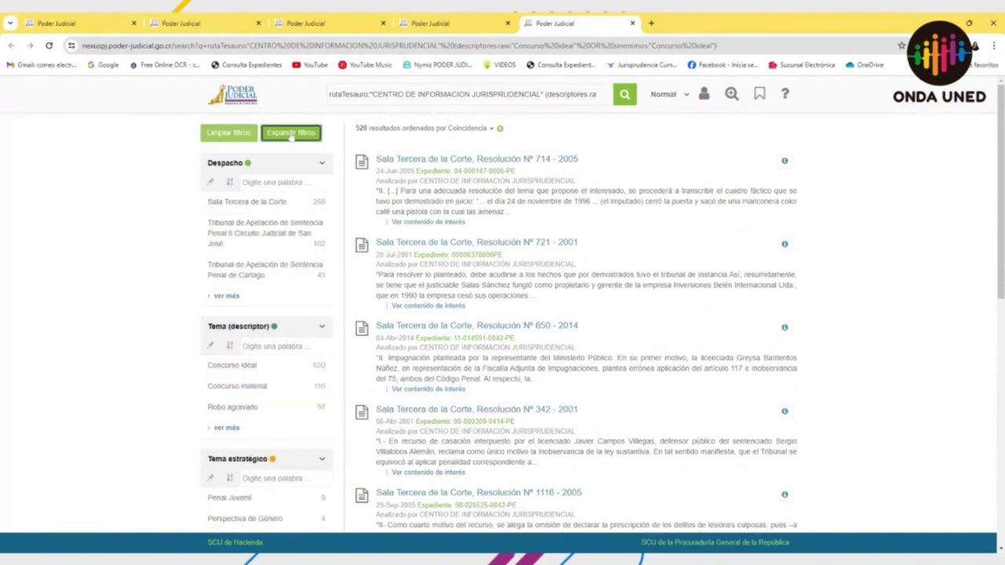
click(631, 23)
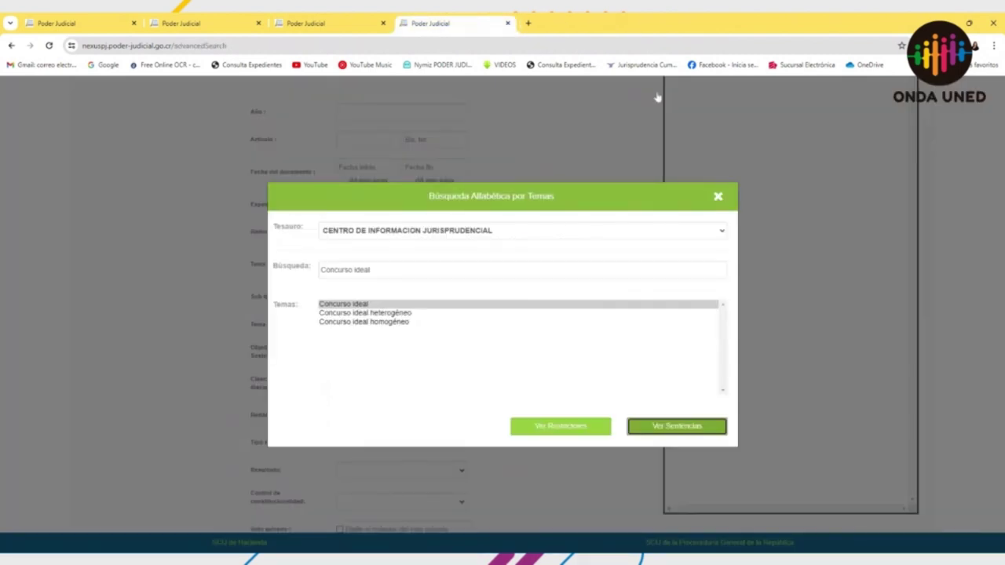
Step: Show the Concurso ideal restrictor subtopics and browse them from 'Unidad de finalidad' through the Análisis entries
click(369, 306)
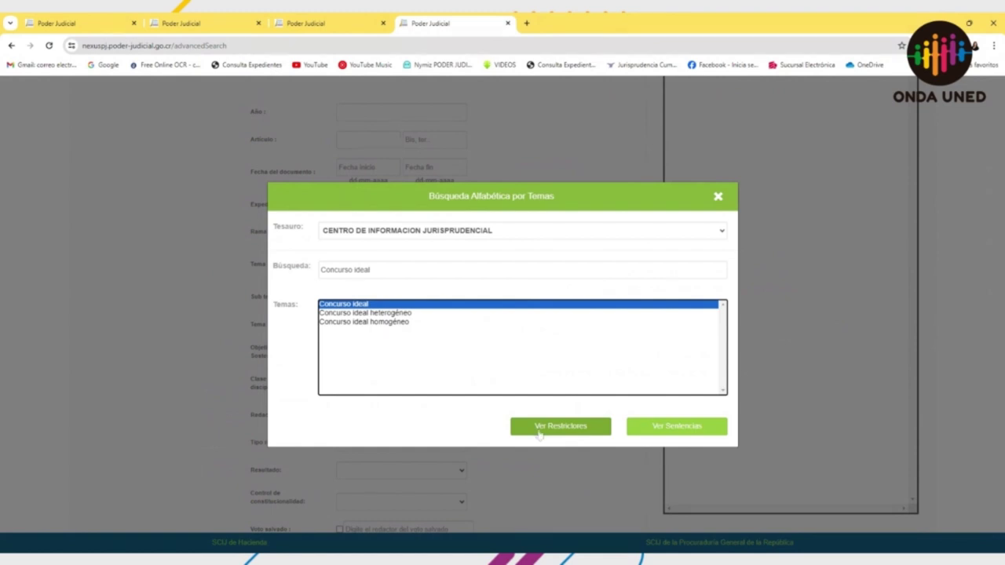
click(538, 427)
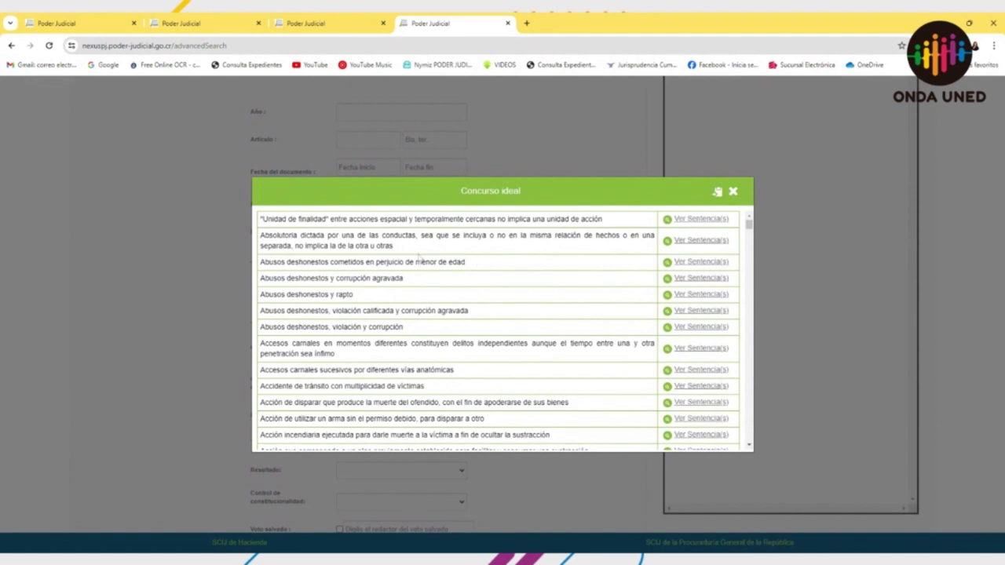
scroll(418, 258, down, 5)
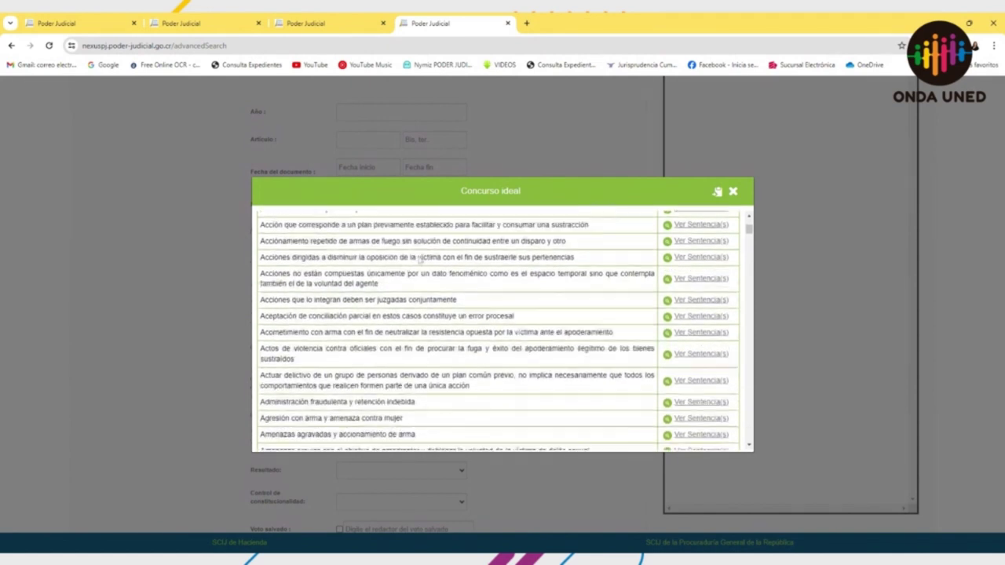
scroll(418, 258, down, 1)
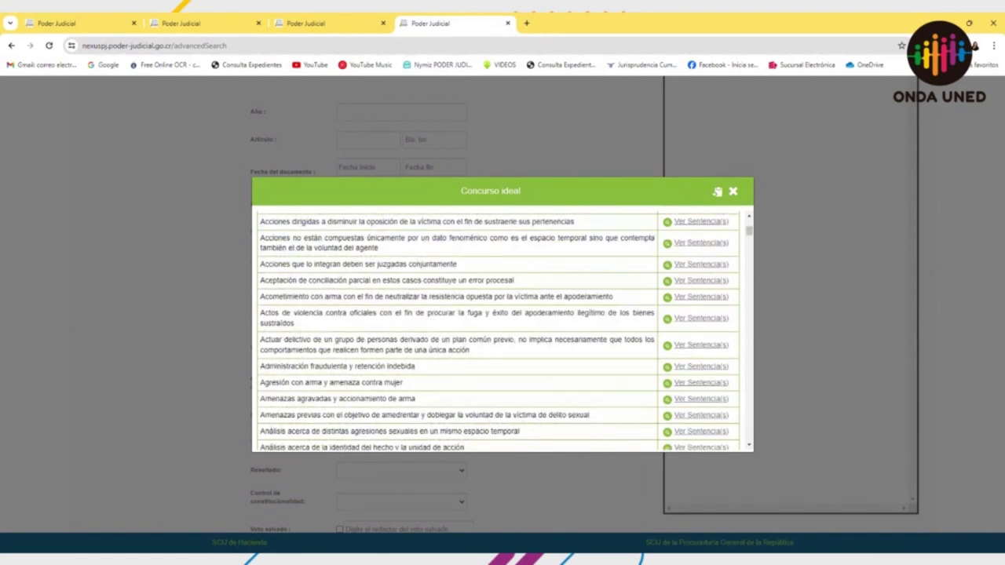
scroll(498, 330, down, 3)
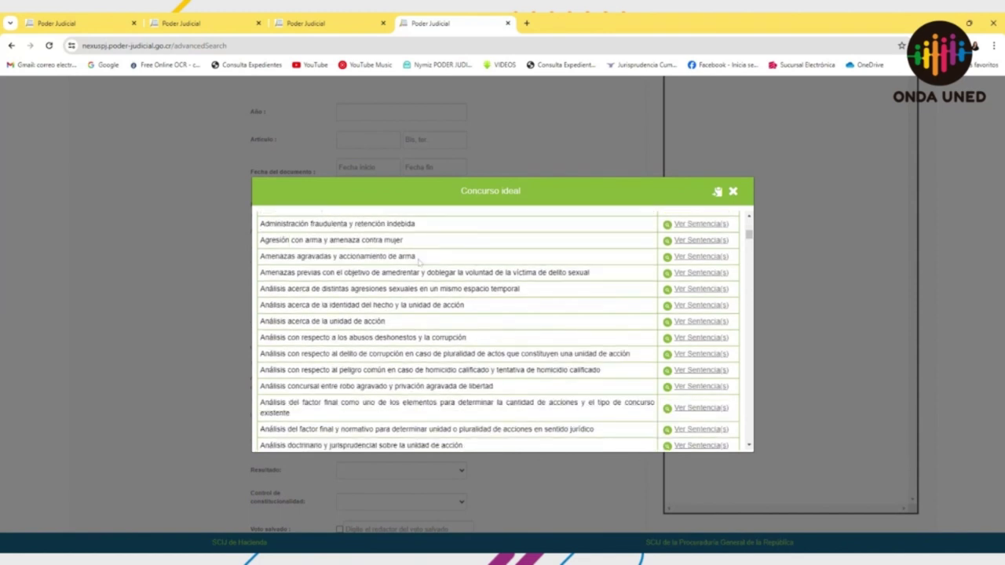
scroll(499, 330, down, 3)
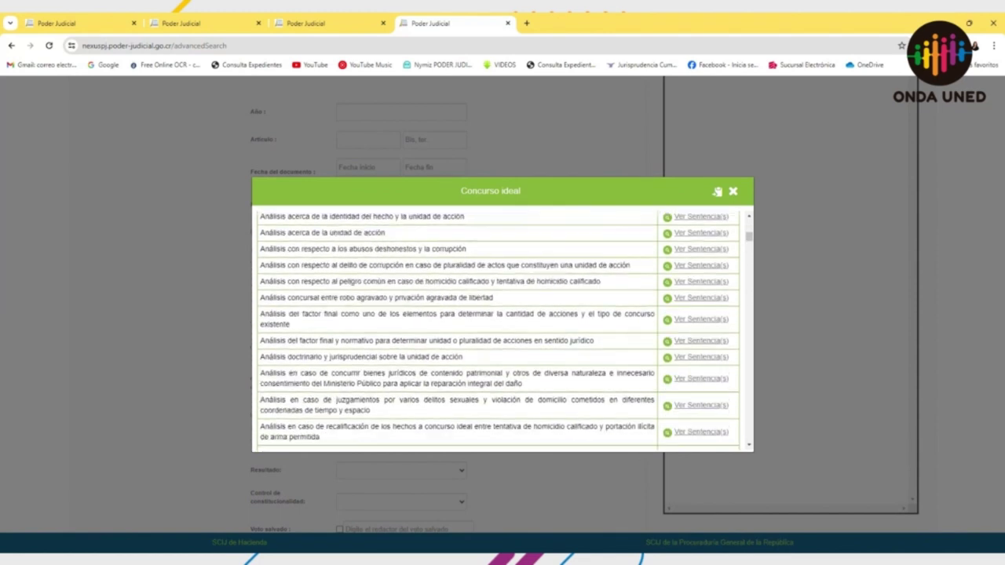
scroll(418, 264, down, 7)
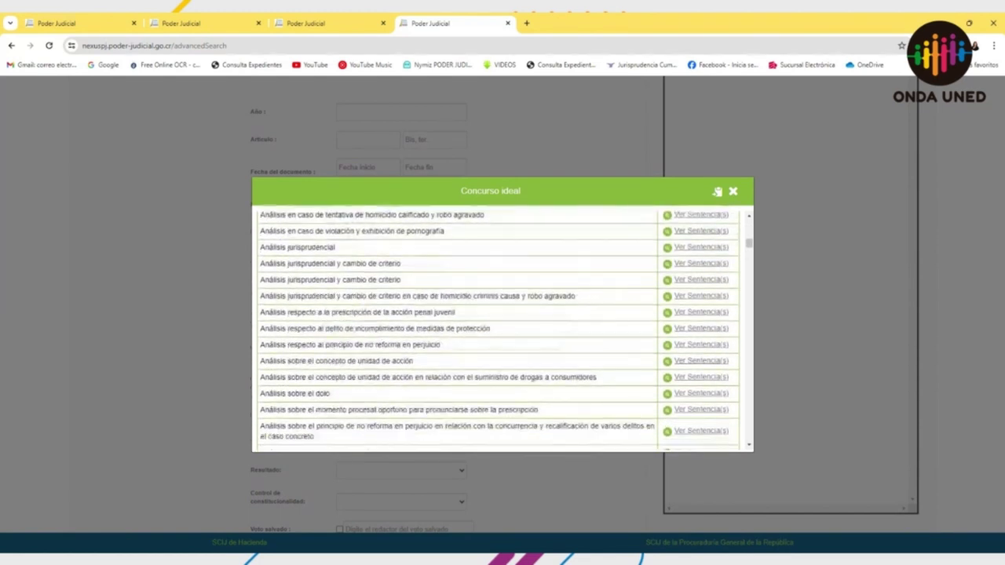
scroll(418, 265, down, 5)
scroll(440, 268, up, 8)
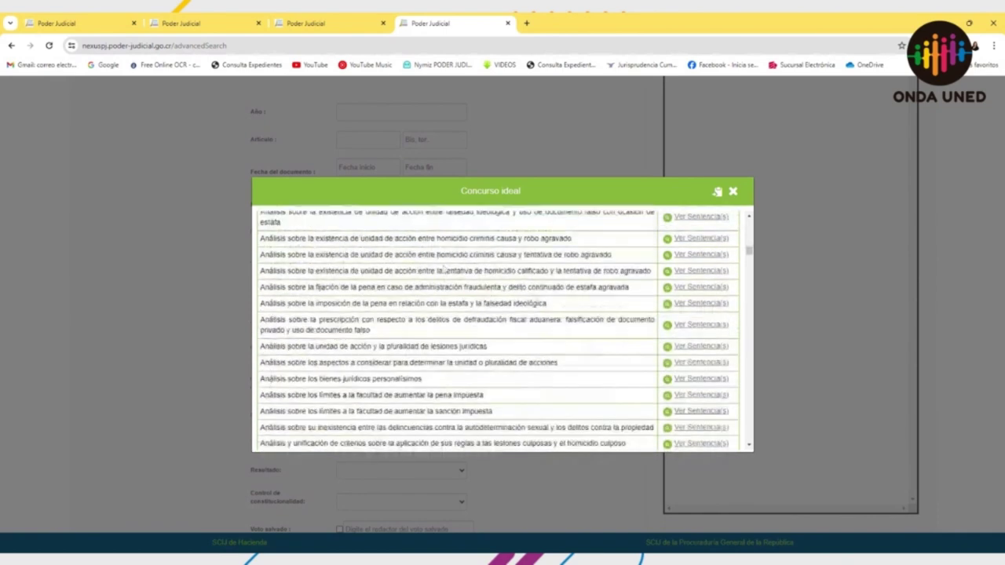
scroll(443, 270, up, 10)
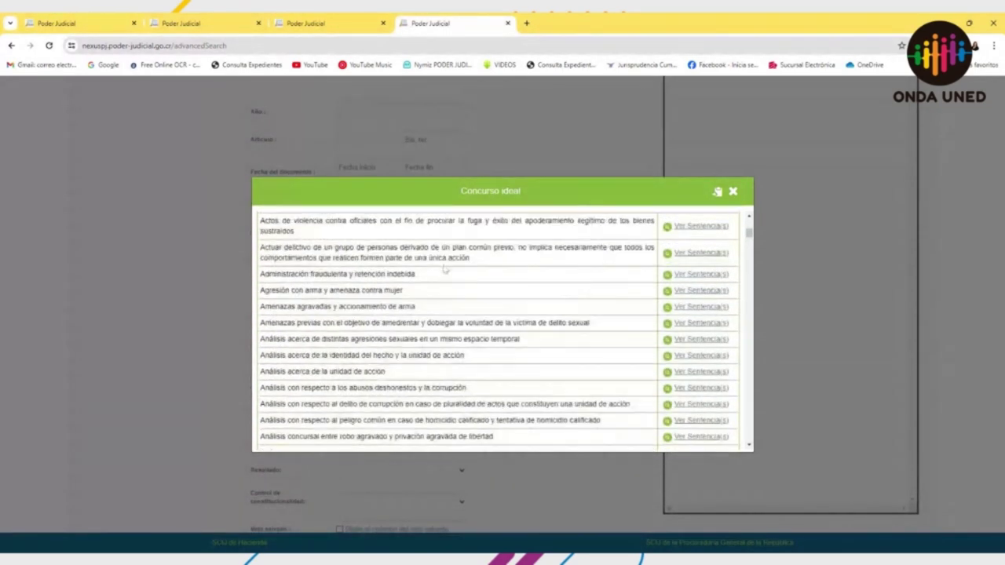
scroll(443, 269, up, 5)
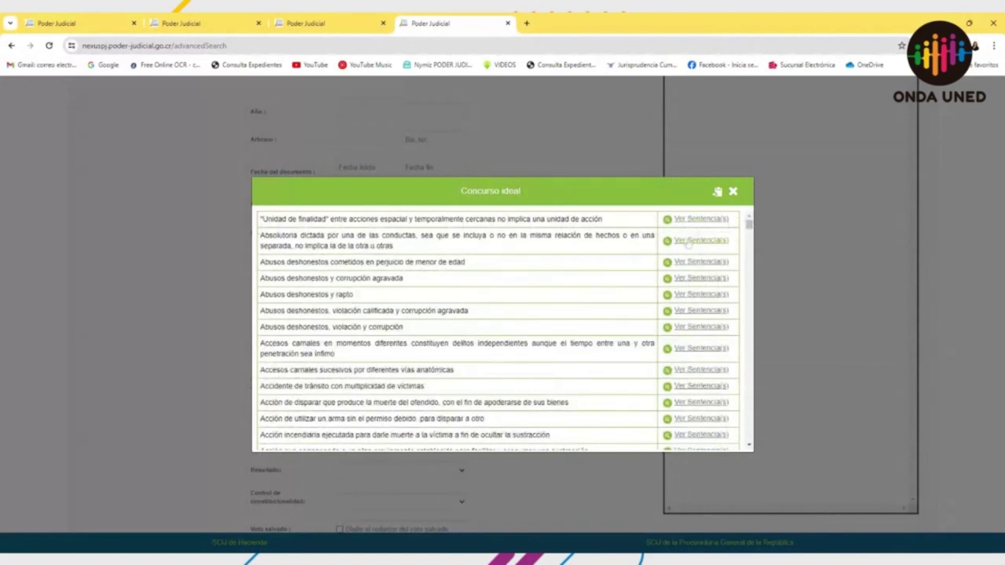
click(689, 241)
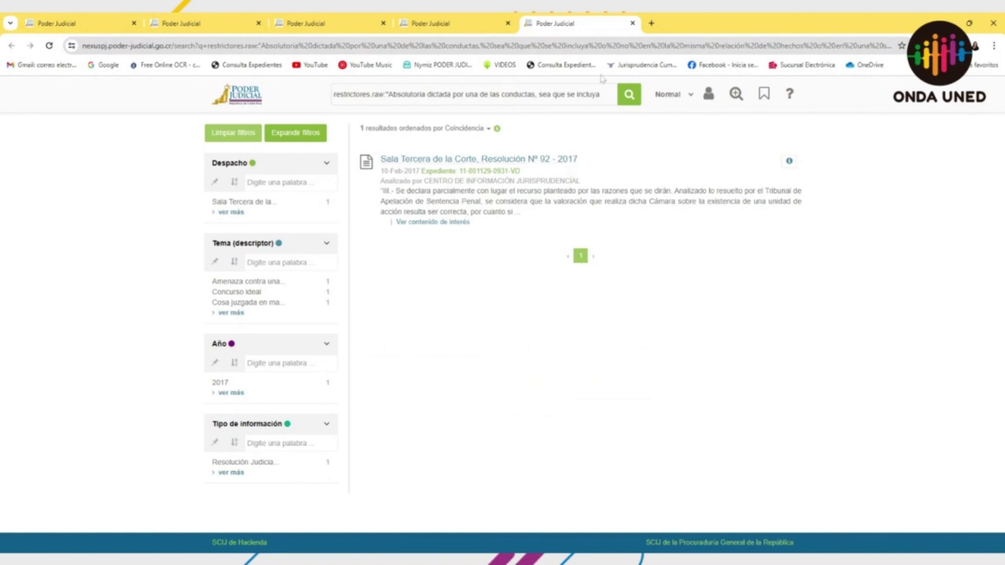
click(632, 22)
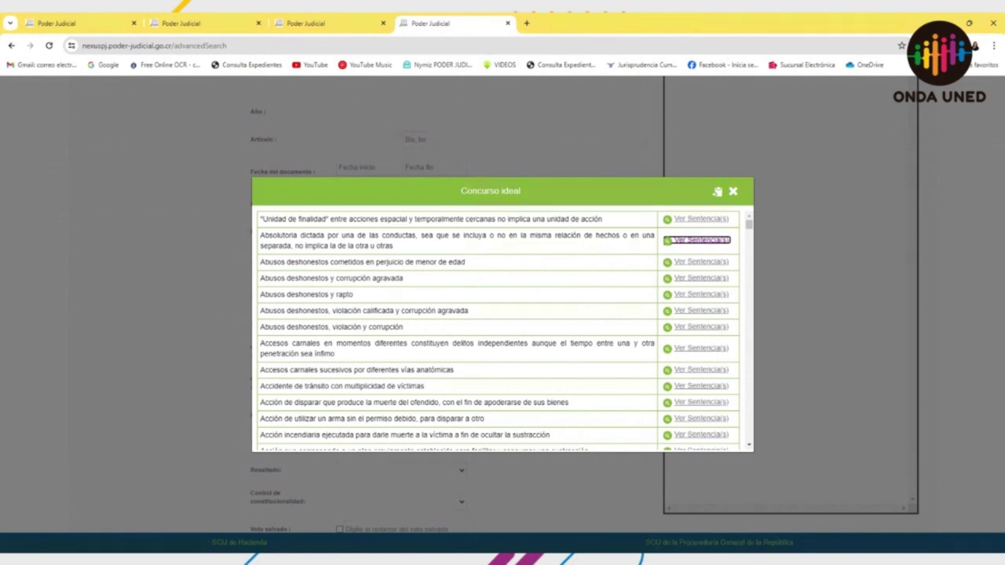
Step: Copy the whole Concurso ideal restrictor list to the clipboard and accept the copy confirmation
scroll(506, 291, down, 3)
scroll(505, 291, down, 5)
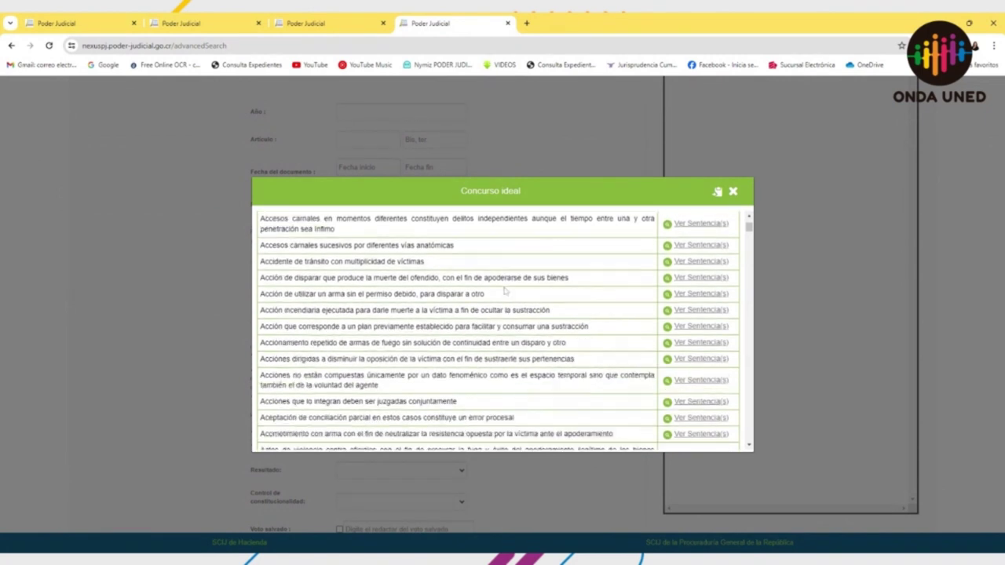
scroll(498, 296, down, 5)
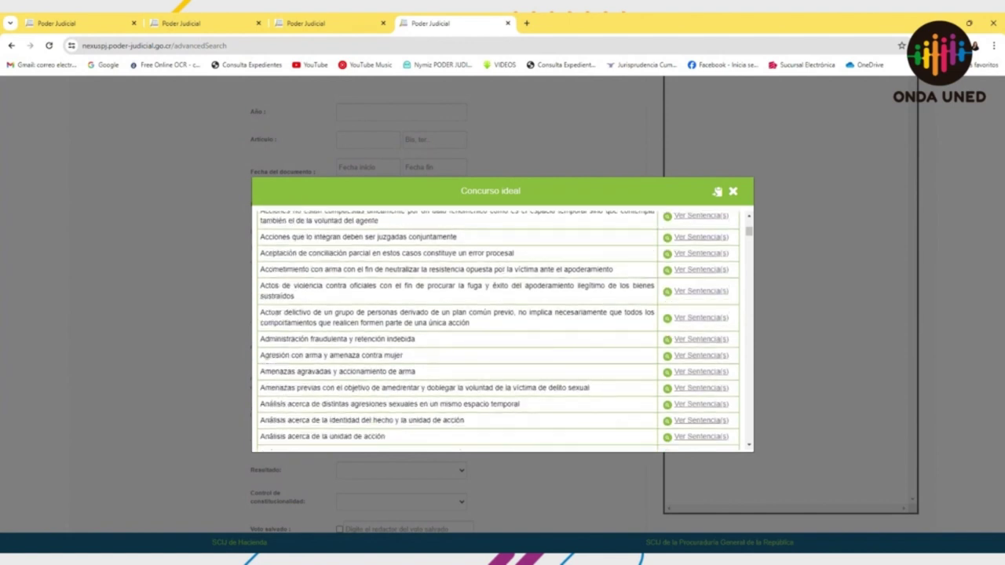
scroll(500, 296, down, 4)
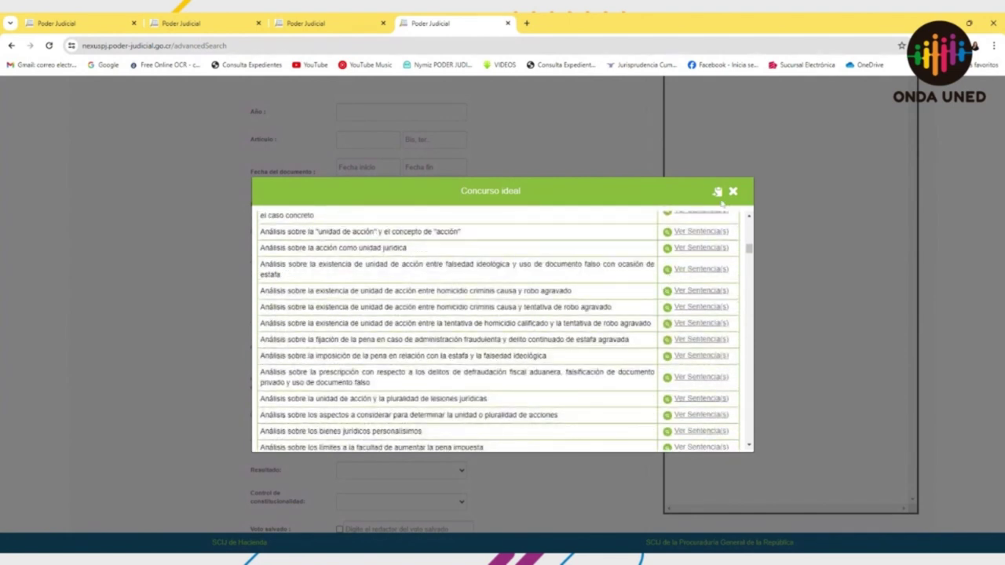
scroll(590, 279, up, 10)
scroll(594, 278, up, 10)
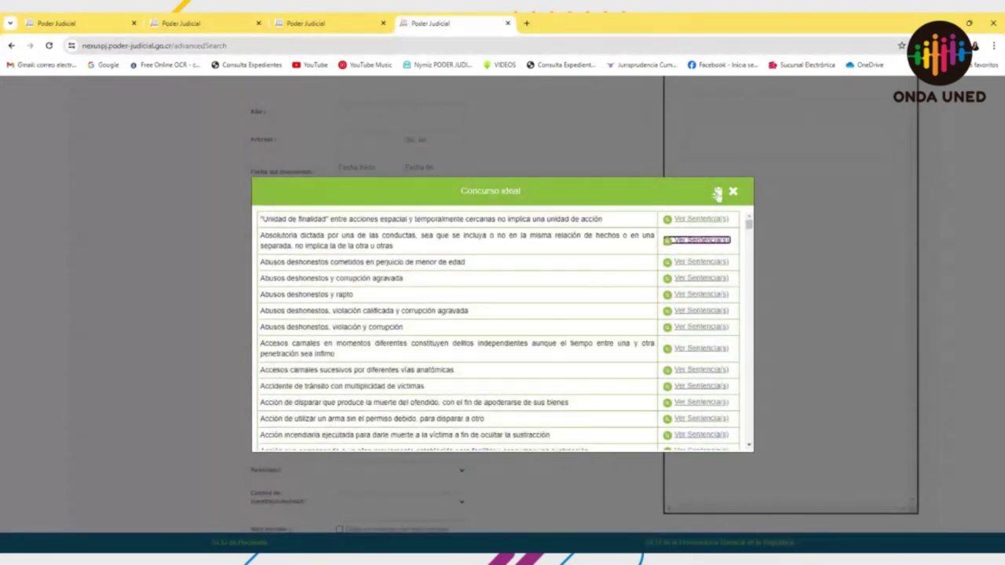
click(717, 193)
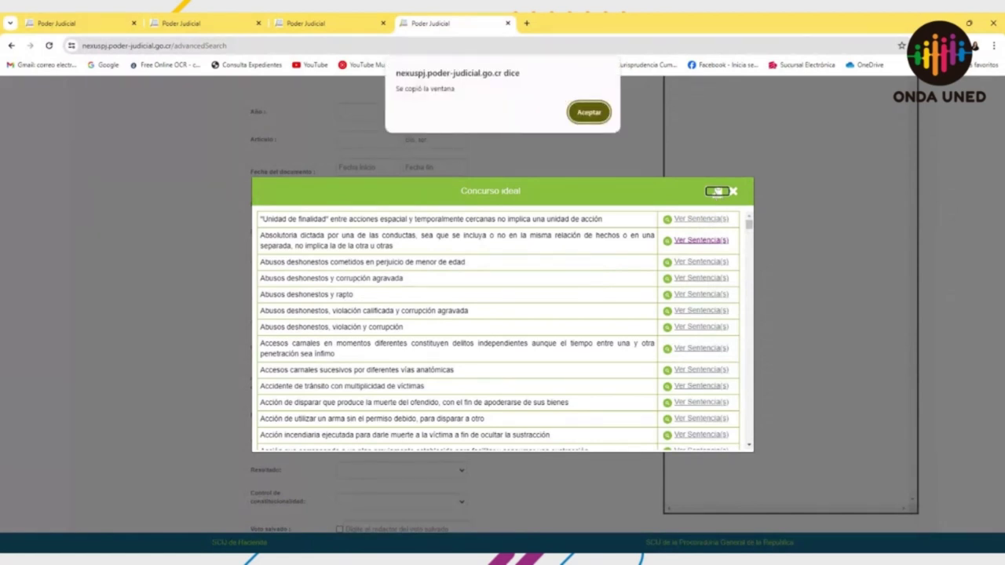
click(588, 112)
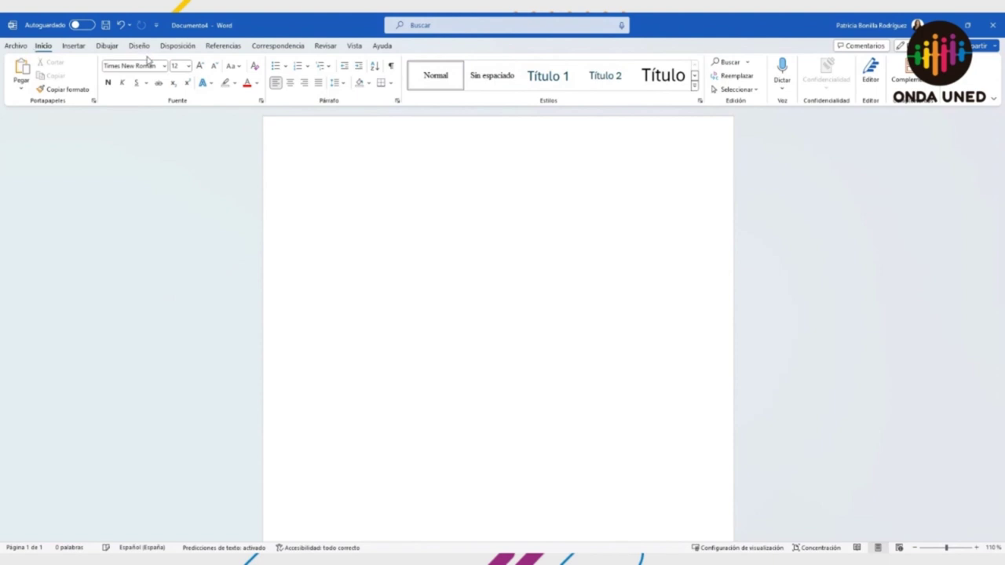
Step: Paste the copied restrictor list into the blank Word document and review the pasted tables
key(ctrl+v)
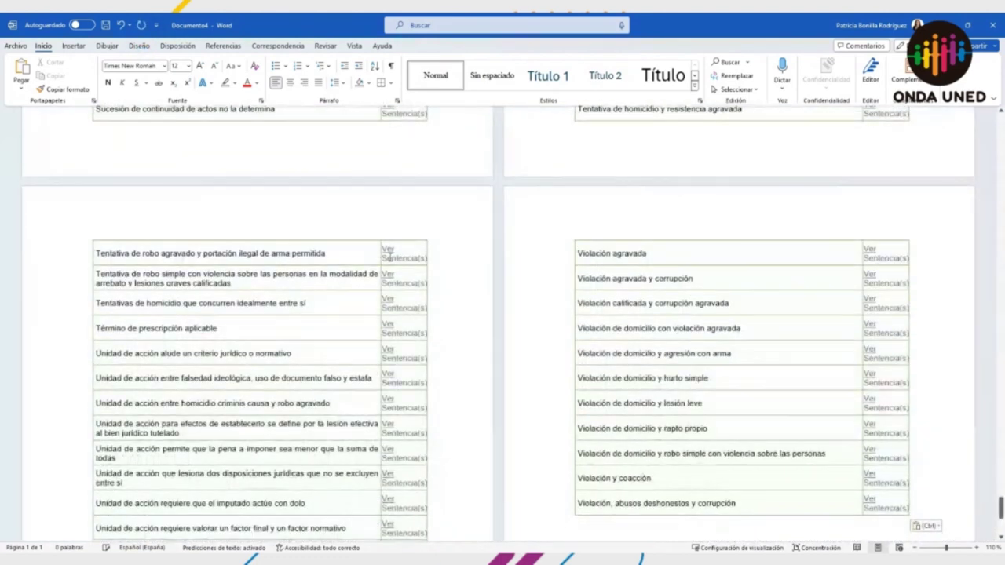
scroll(387, 249, up, 5)
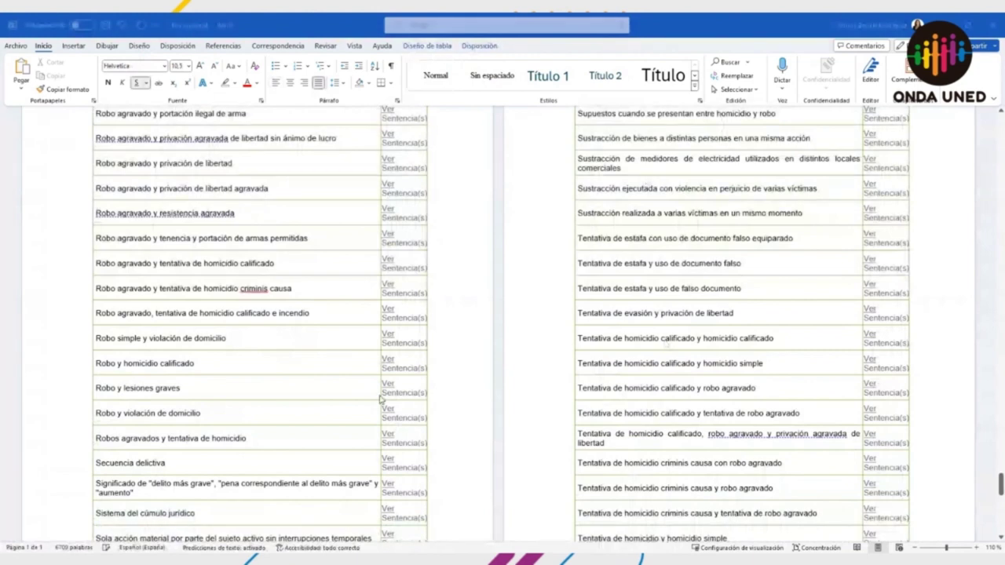
scroll(688, 208, up, 5)
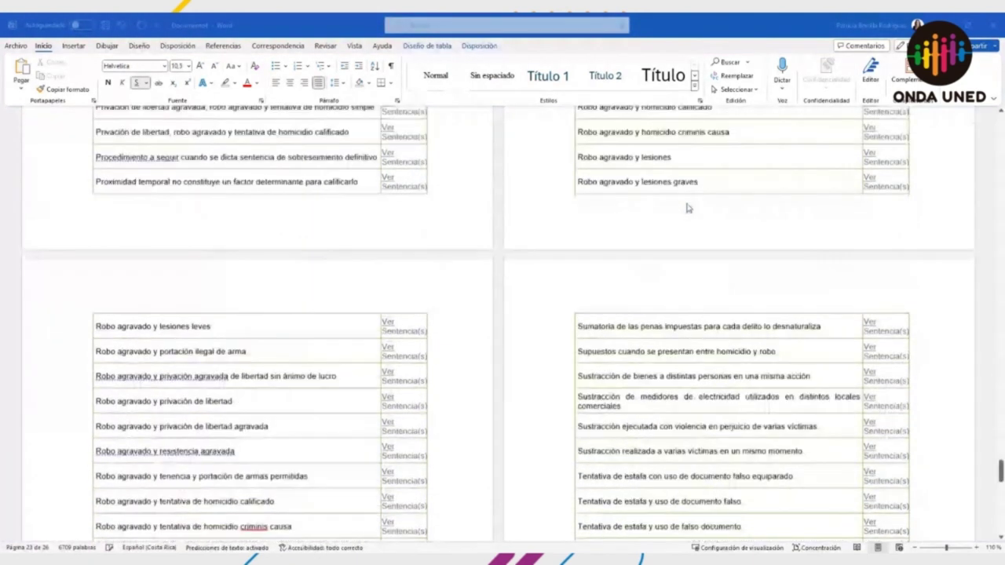
scroll(687, 208, up, 3)
scroll(688, 208, up, 6)
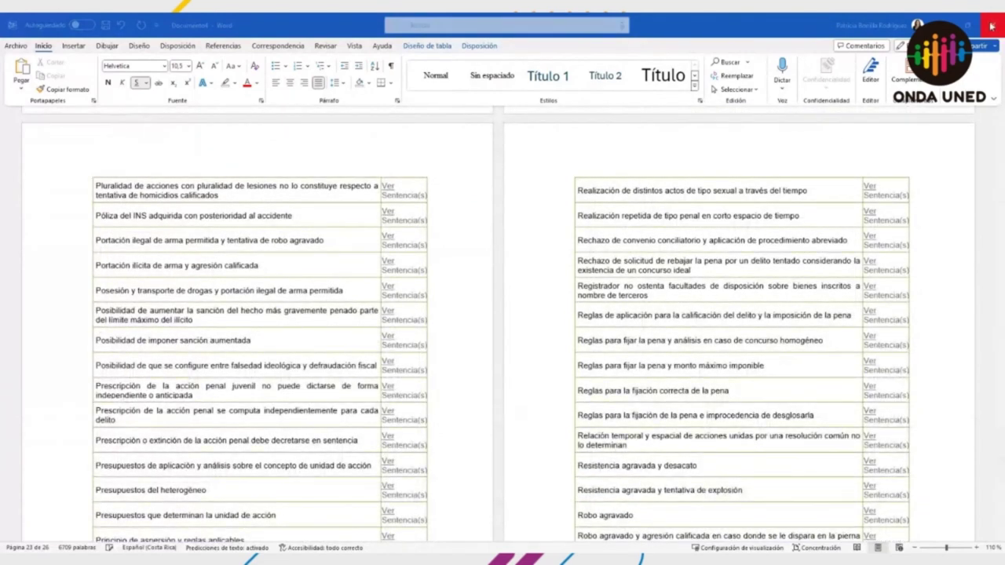
scroll(793, 127, up, 3)
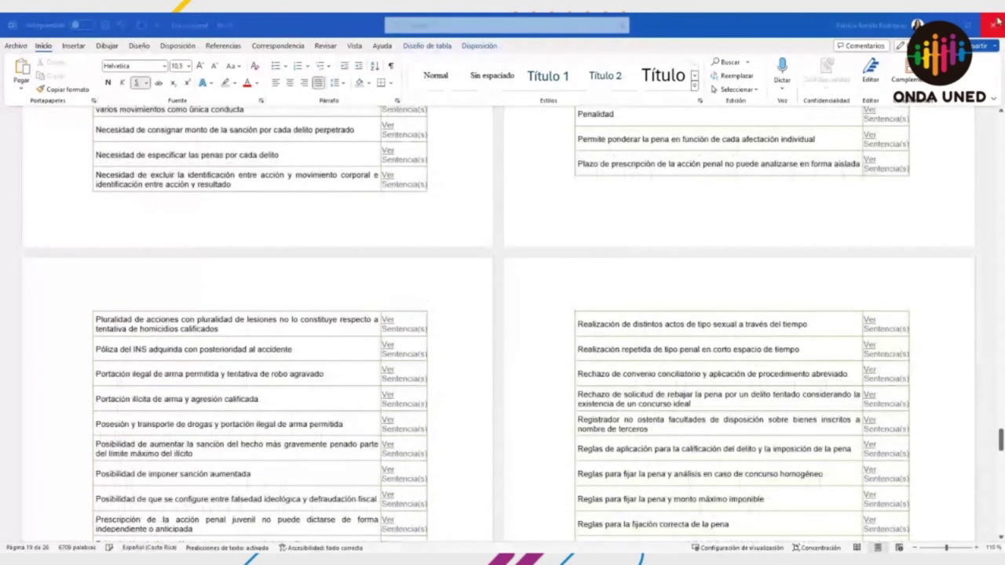
click(550, 420)
key(ctrl+v)
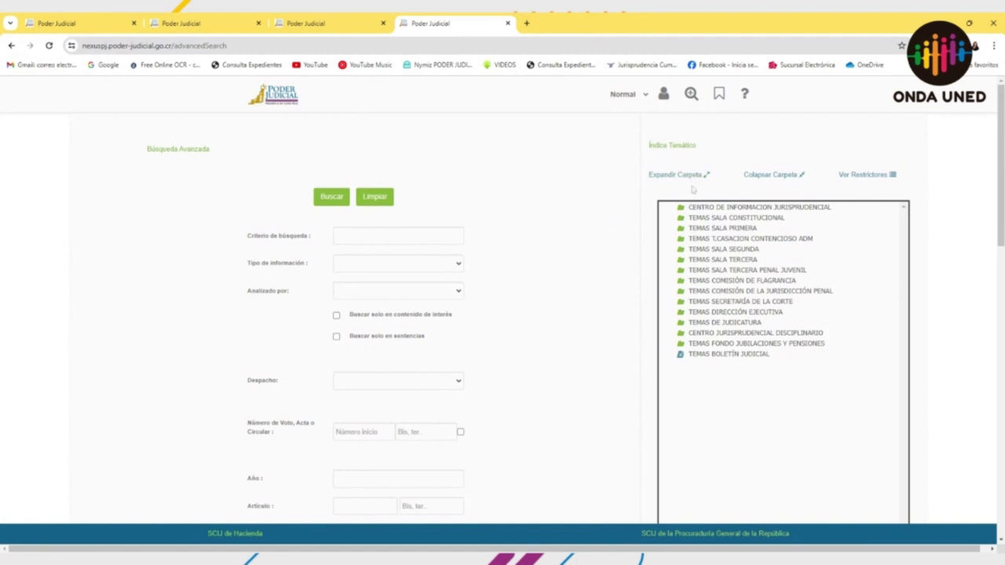
Step: Expand the Índice Temático to Centro de Información Jurisprudencial > Derecho Penal > Delitos
click(718, 95)
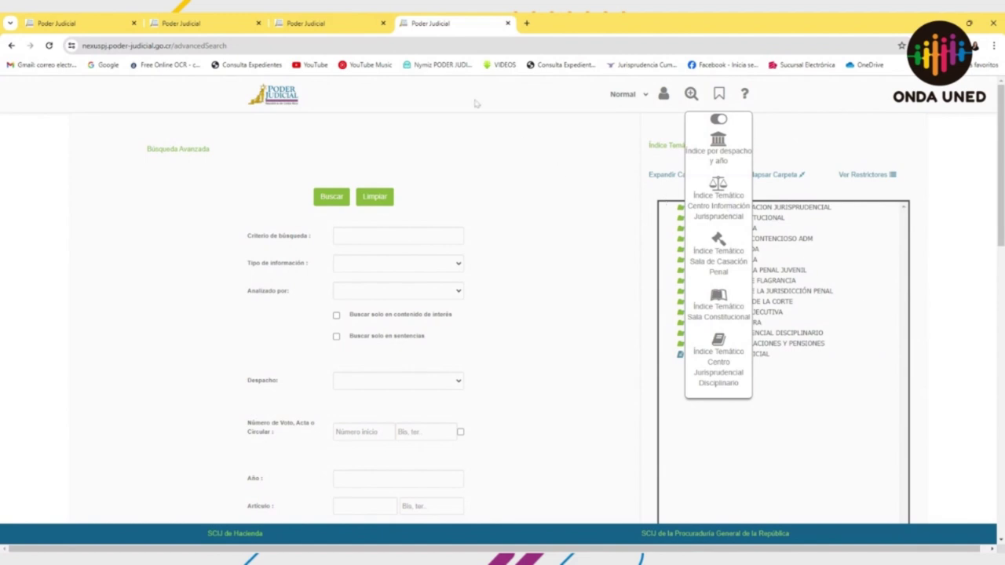
click(330, 46)
click(538, 203)
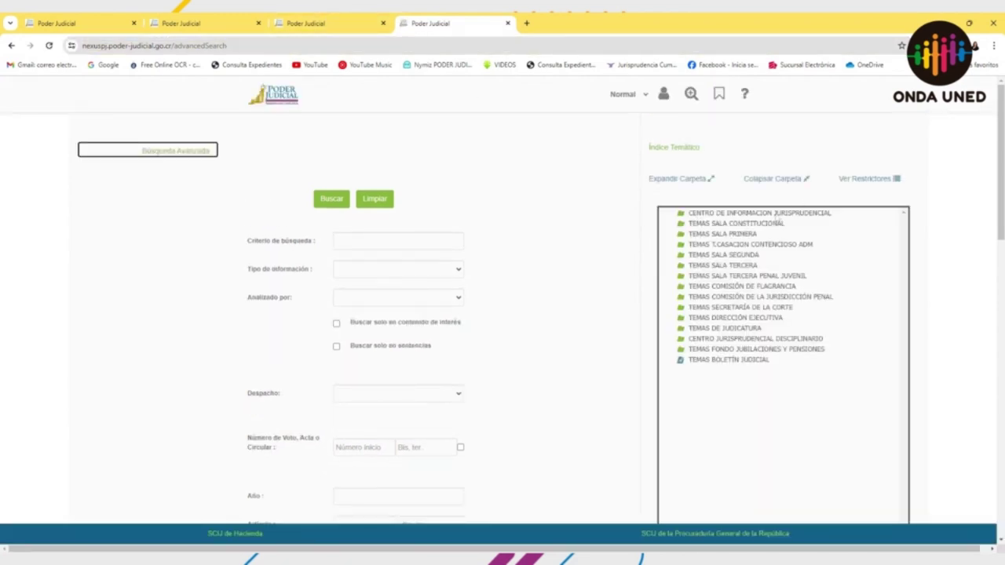
click(688, 214)
scroll(688, 361, down, 3)
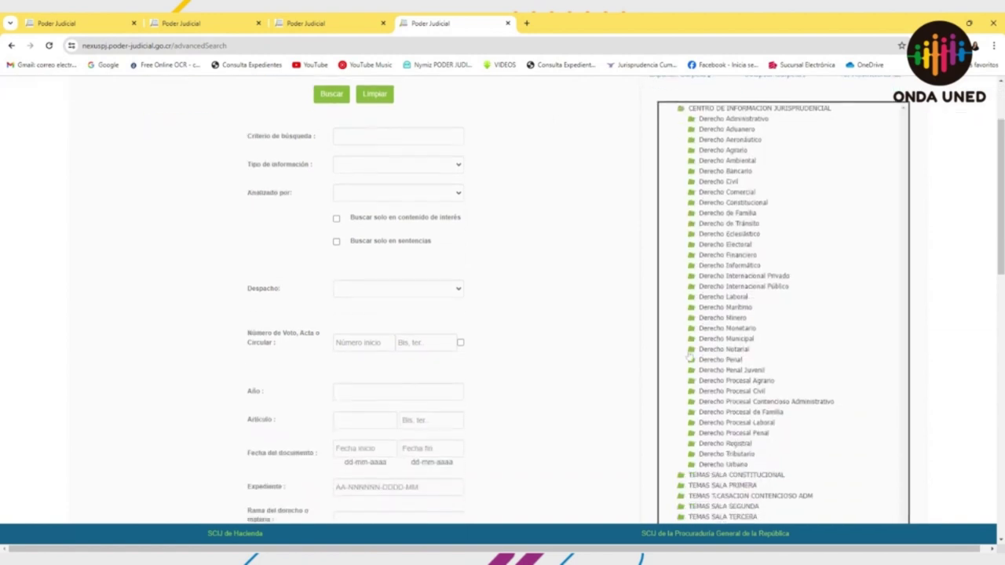
click(690, 362)
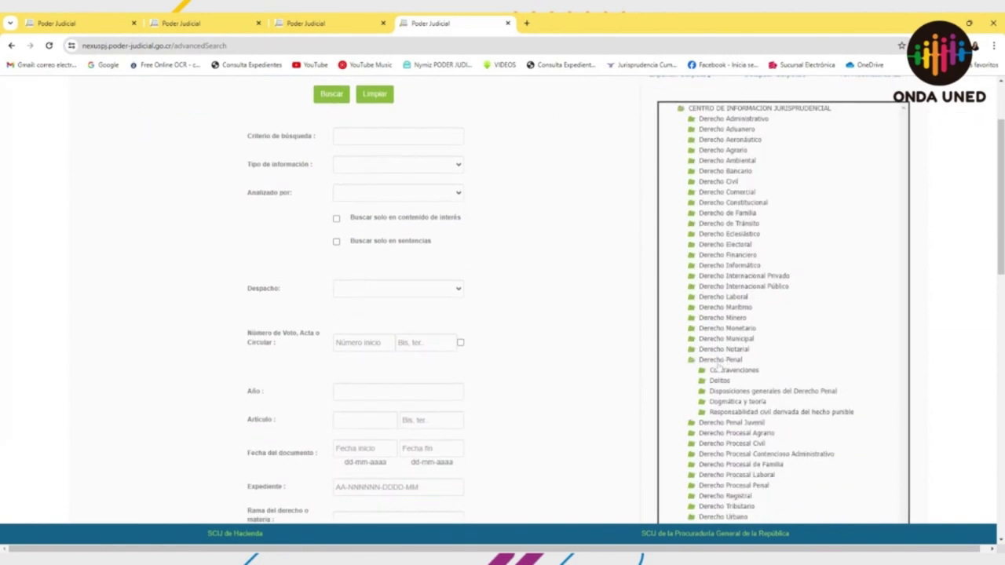
click(704, 384)
Step: View the topics listed under Abuso de autoridad, then close that list
scroll(742, 369, down, 3)
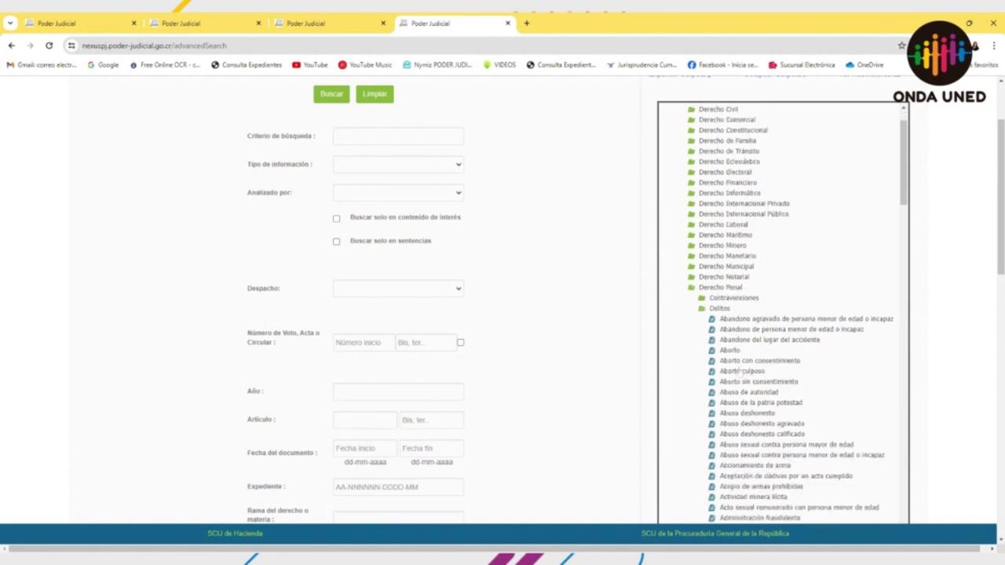
click(743, 360)
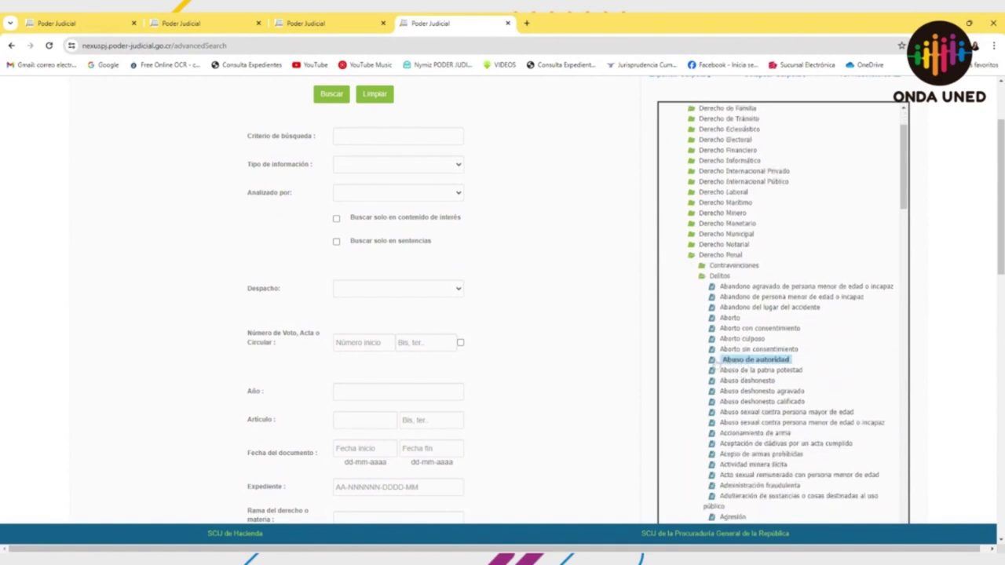
click(711, 360)
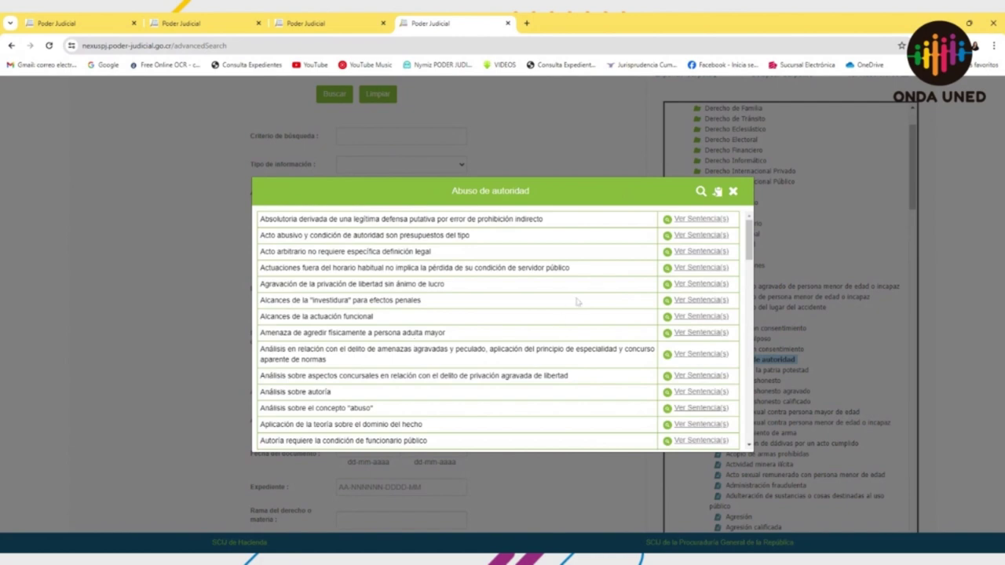
click(734, 191)
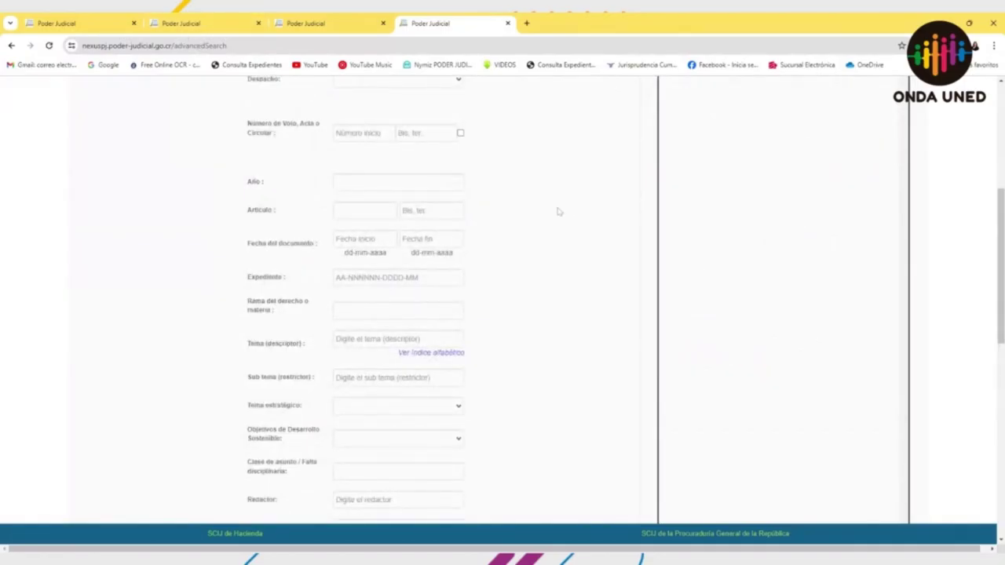
Step: Enter 4573 as the Número de norma under Normativa Citada o Aplicada
scroll(558, 212, down, 2)
scroll(558, 212, down, 5)
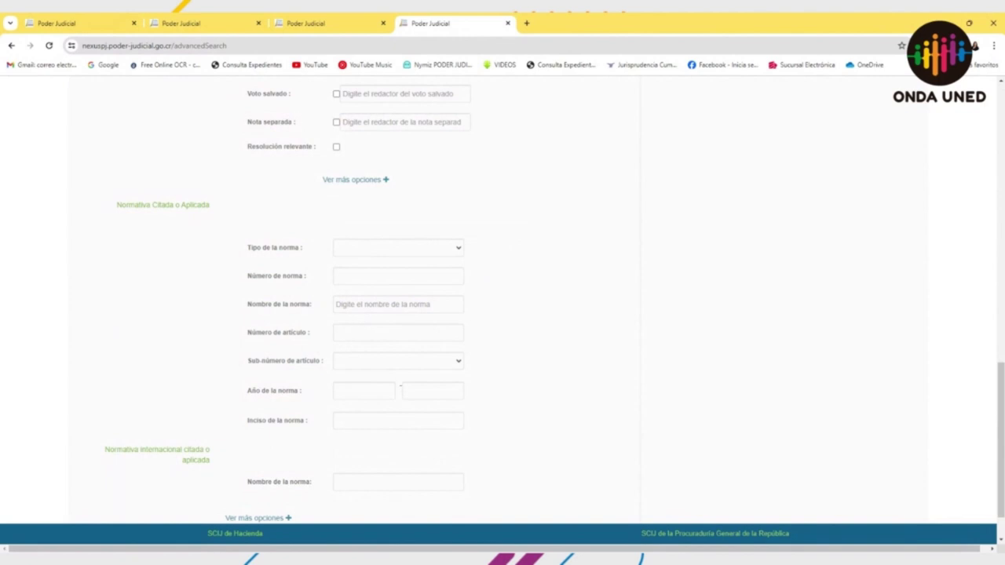
click(398, 304)
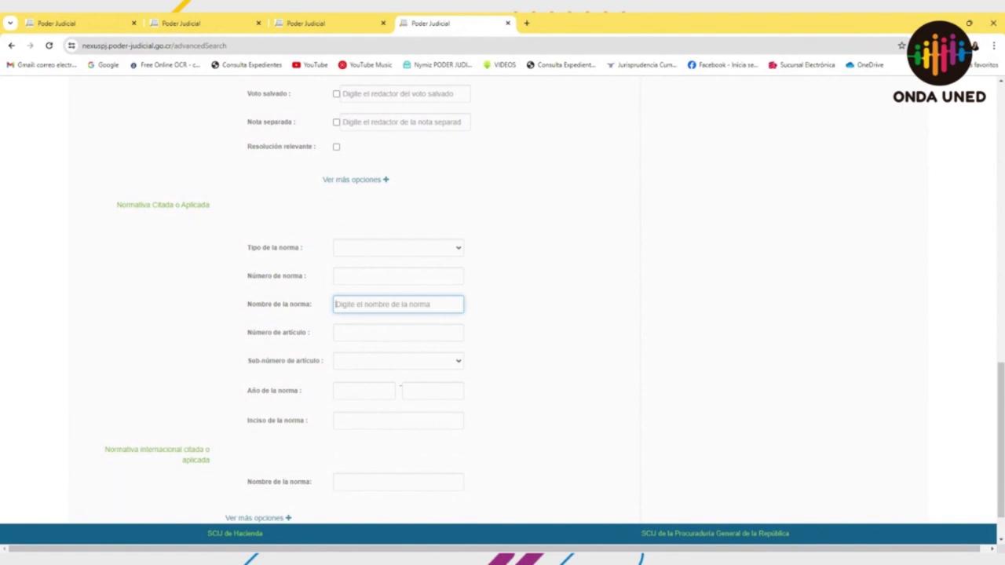
text(4573)
key(shift+Left)
key(shift+Left)
key(shift+Left)
key(shift+Left)
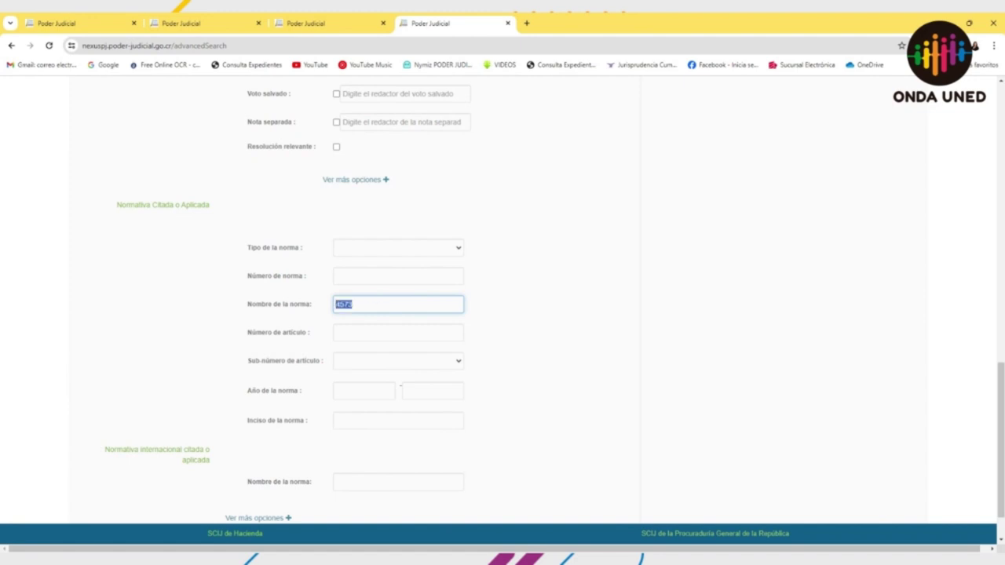
key(ctrl+x)
click(398, 276)
key(ctrl+v)
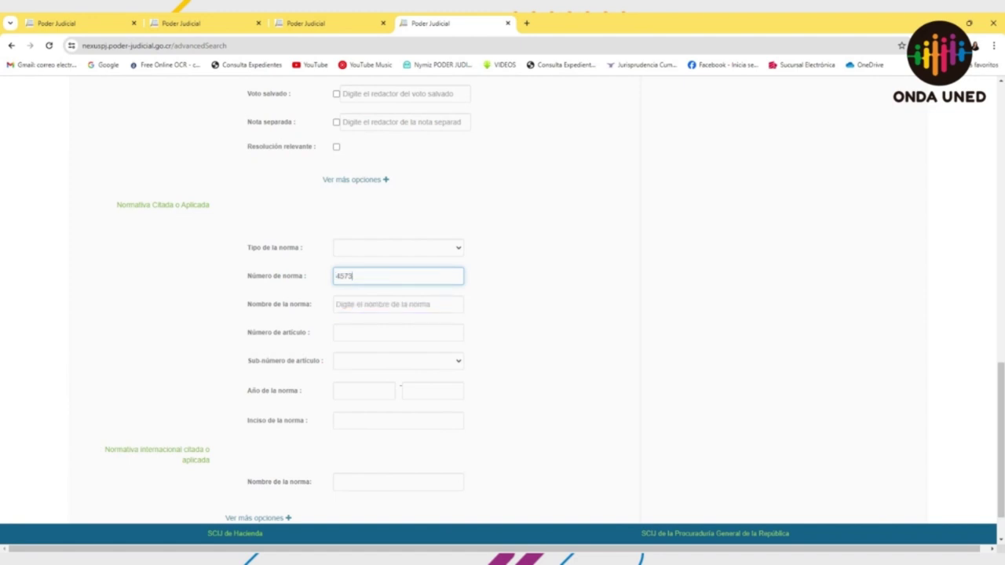
key(ctrl+a)
click(397, 303)
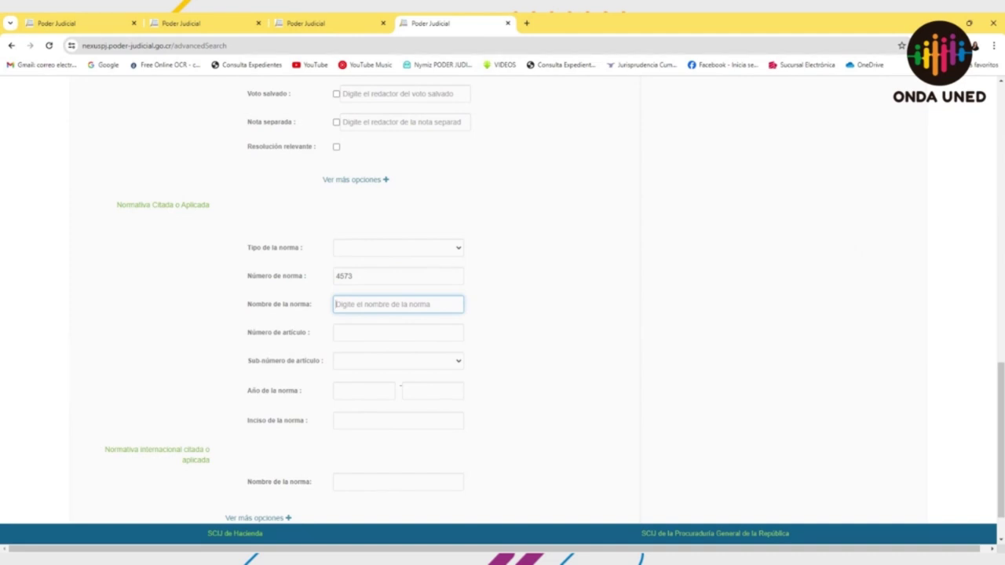
click(398, 275)
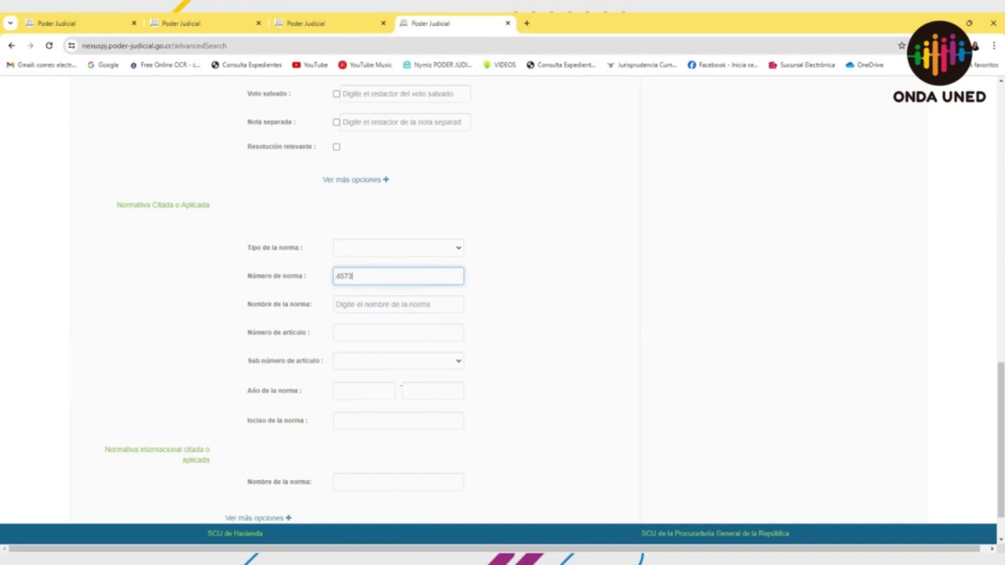
Step: Enter article 212 and run the norm search, returning 277 results
click(398, 332)
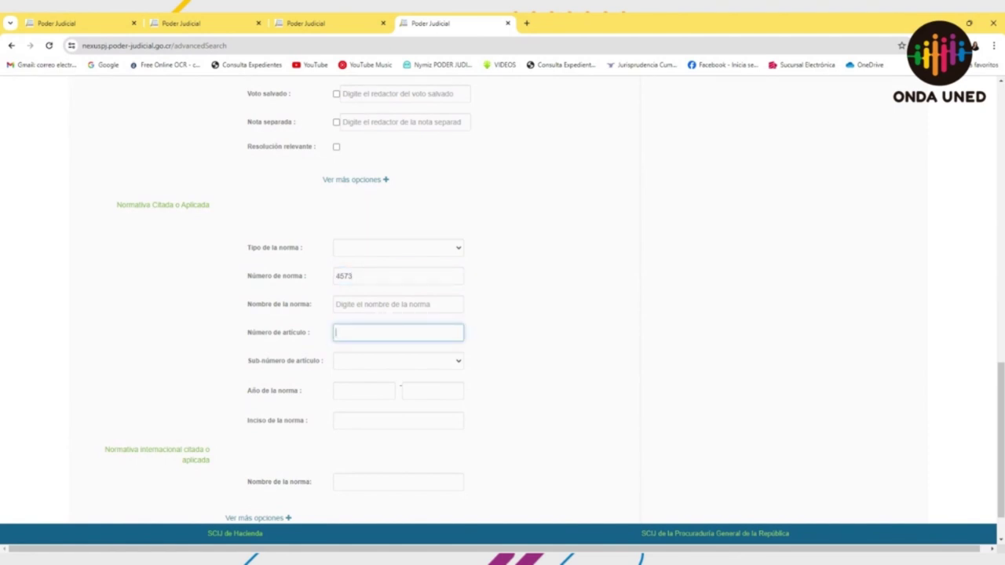
text(212)
key(Return)
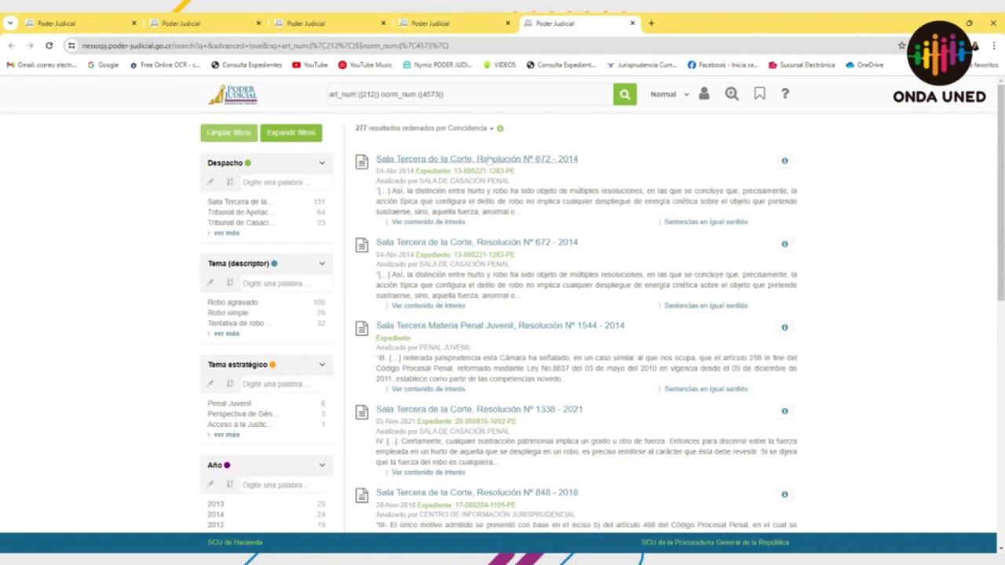
click(488, 160)
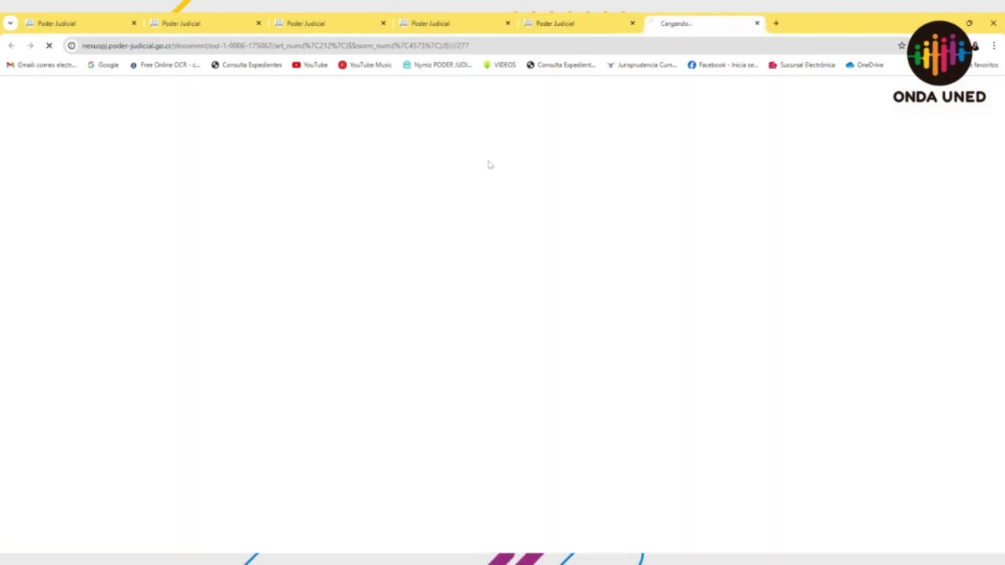
scroll(728, 312, down, 3)
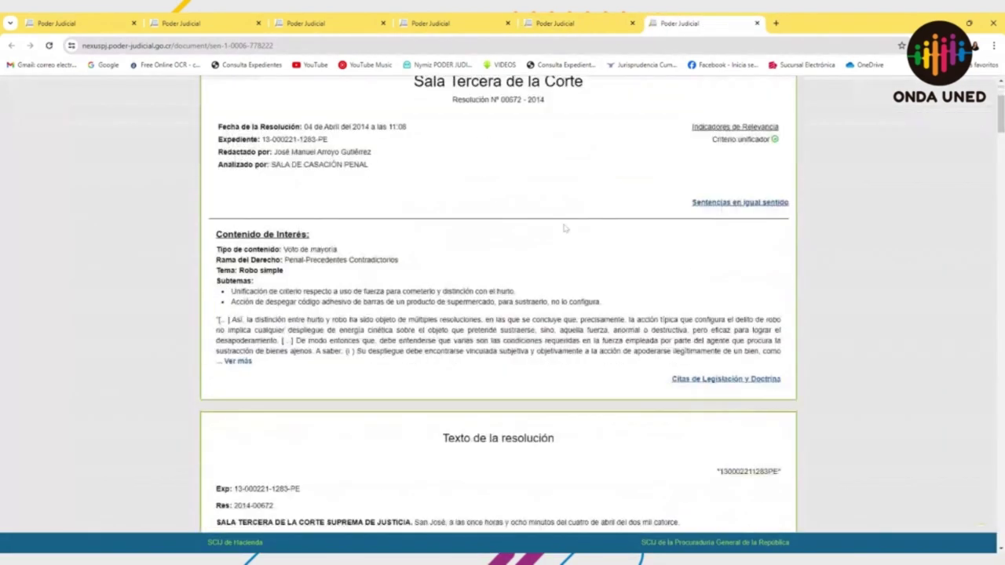
click(729, 306)
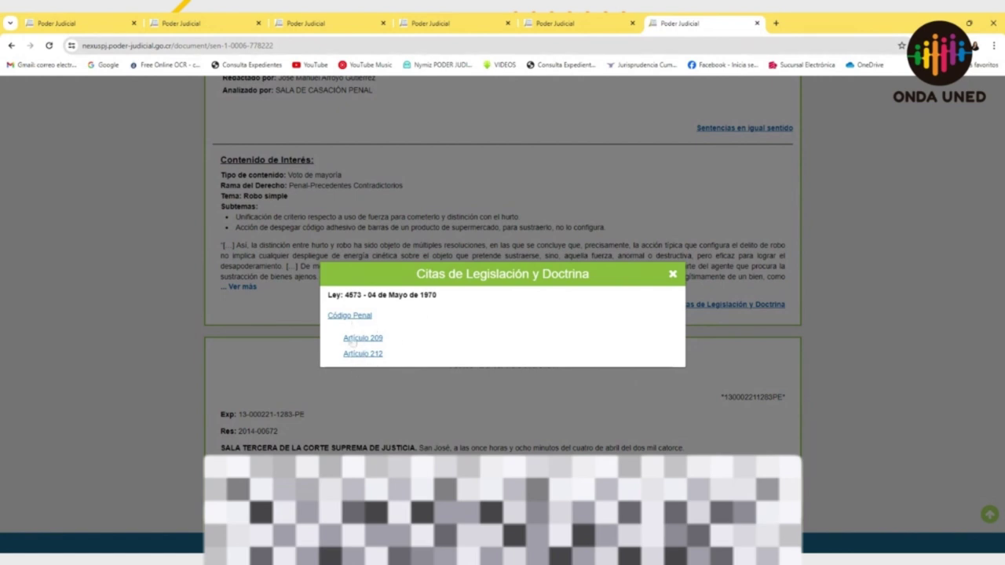
click(357, 339)
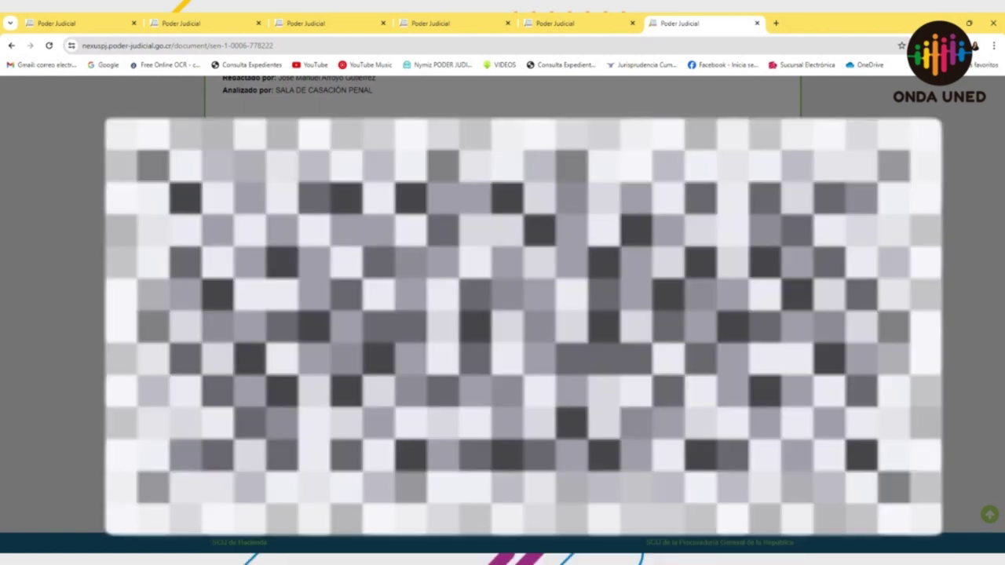
scroll(498, 314, down, 3)
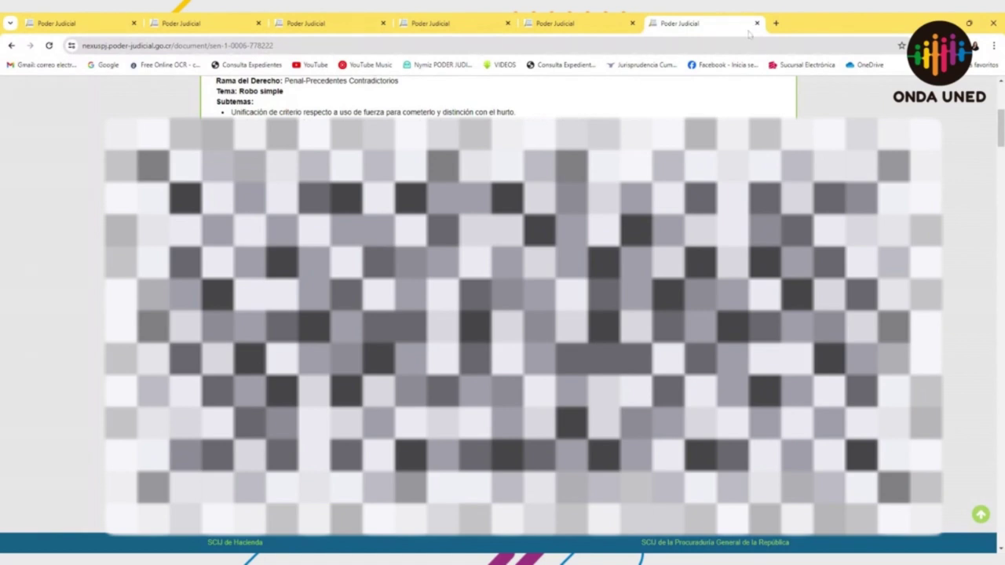
click(757, 22)
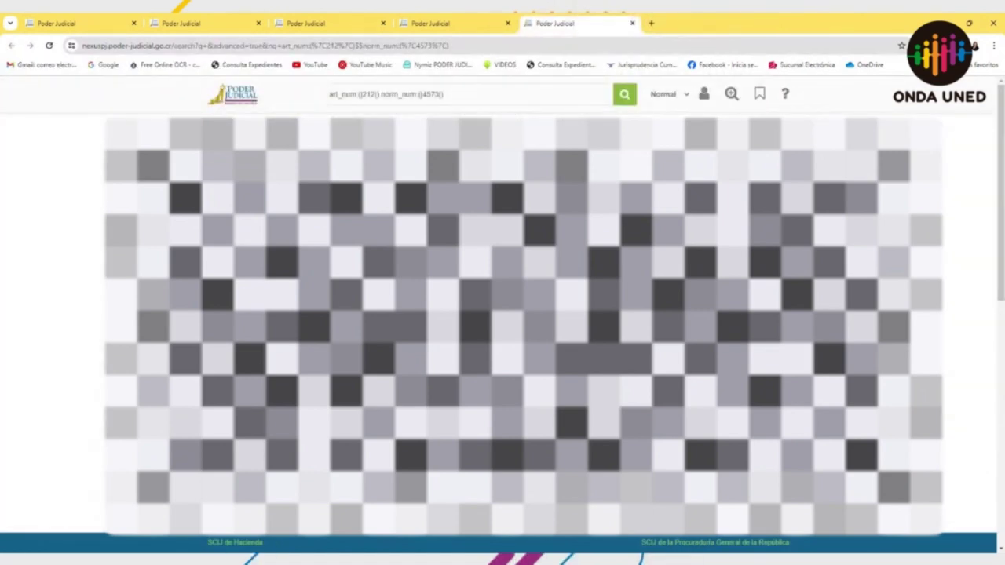